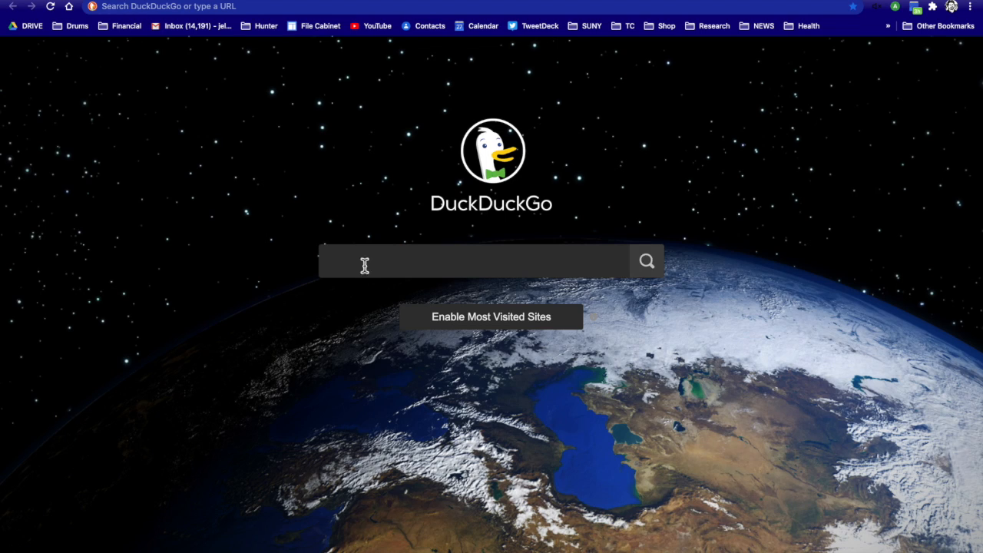
# Open Google Calendar and switch to the Hunter school account's calendar.
pyautogui.click(474, 29)
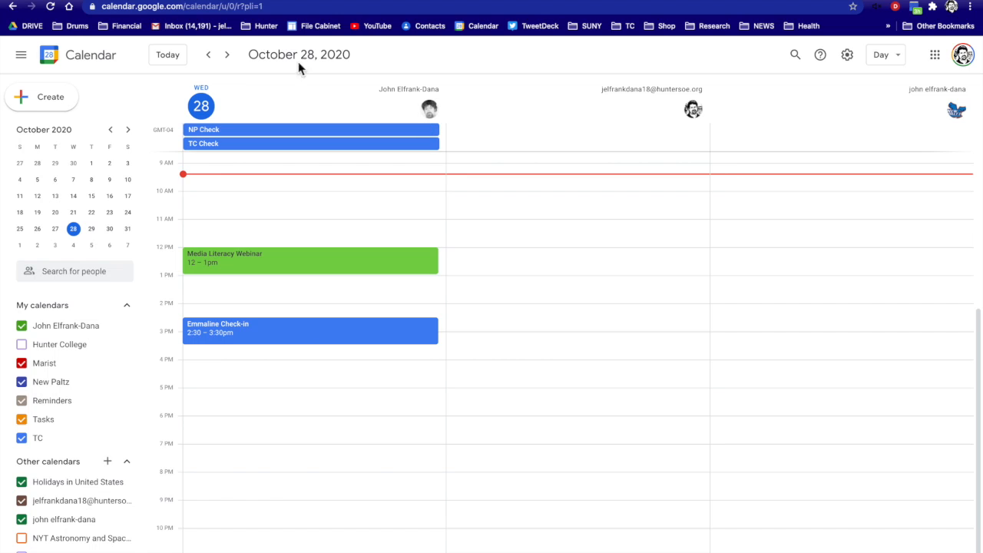
pyautogui.click(227, 55)
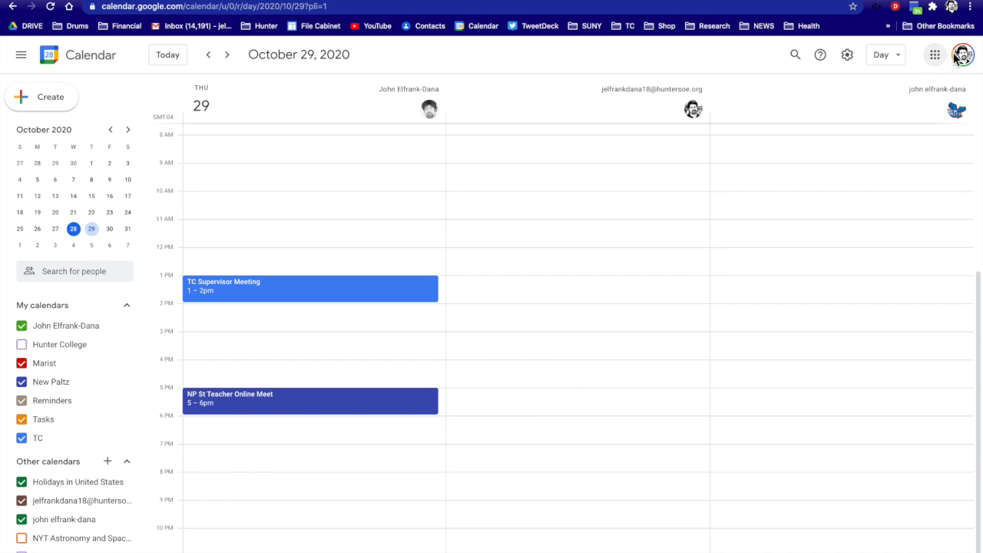
pyautogui.click(962, 55)
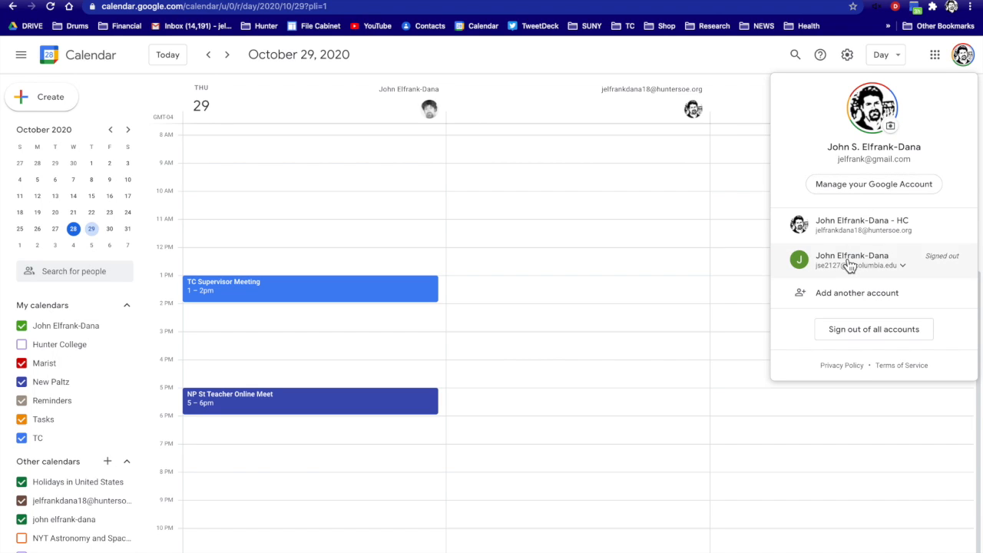
pyautogui.moveTo(845, 262); pyautogui.dragTo(842, 235)
pyautogui.click(842, 230)
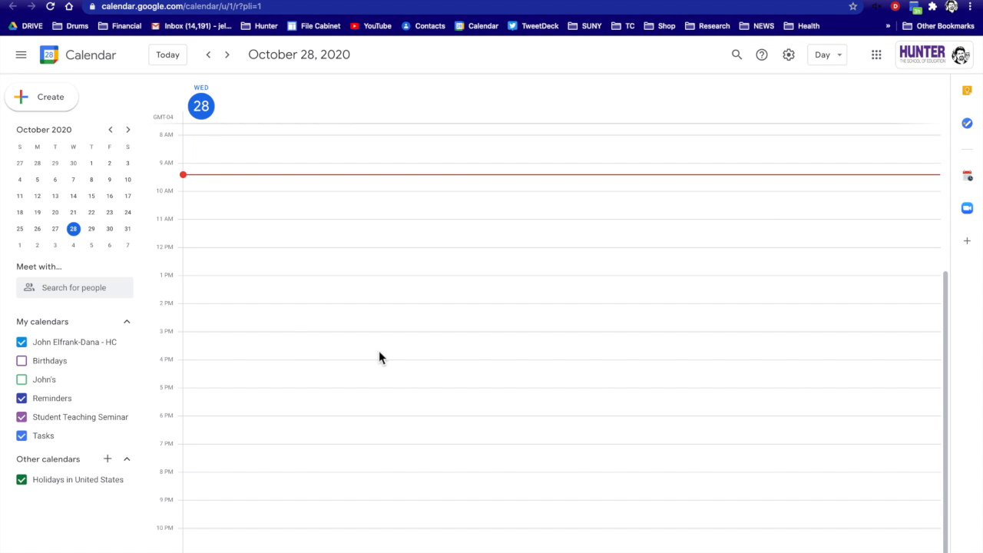
# Create a 'Seminar' event on October 29 from 5:00 to 7:00pm.
pyautogui.click(227, 54)
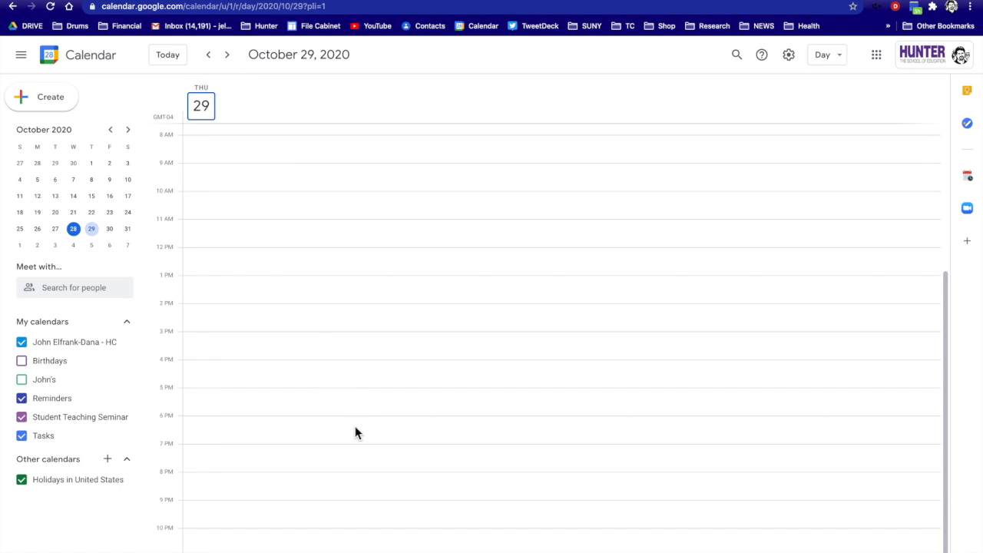
pyautogui.click(348, 395)
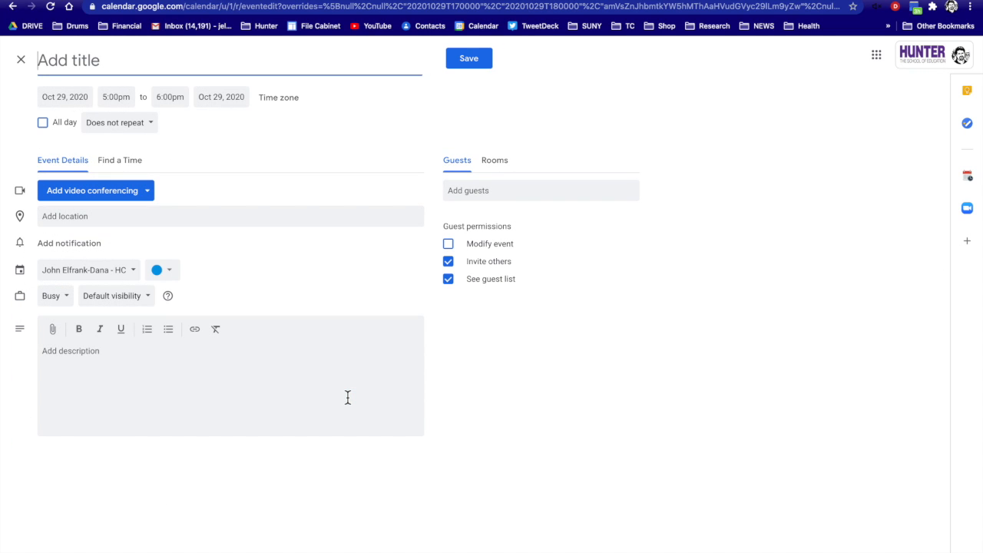
pyautogui.write('Seminar')
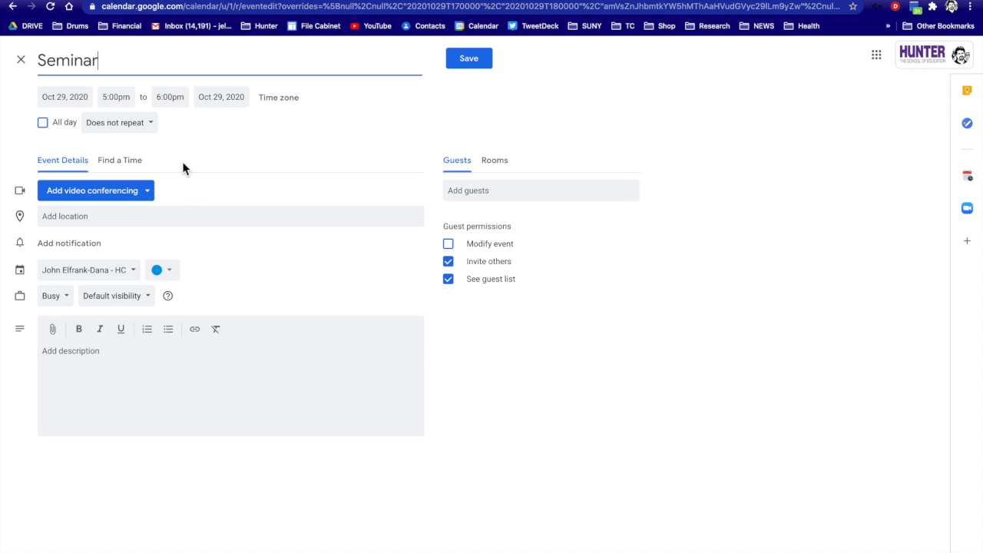
pyautogui.click(181, 98)
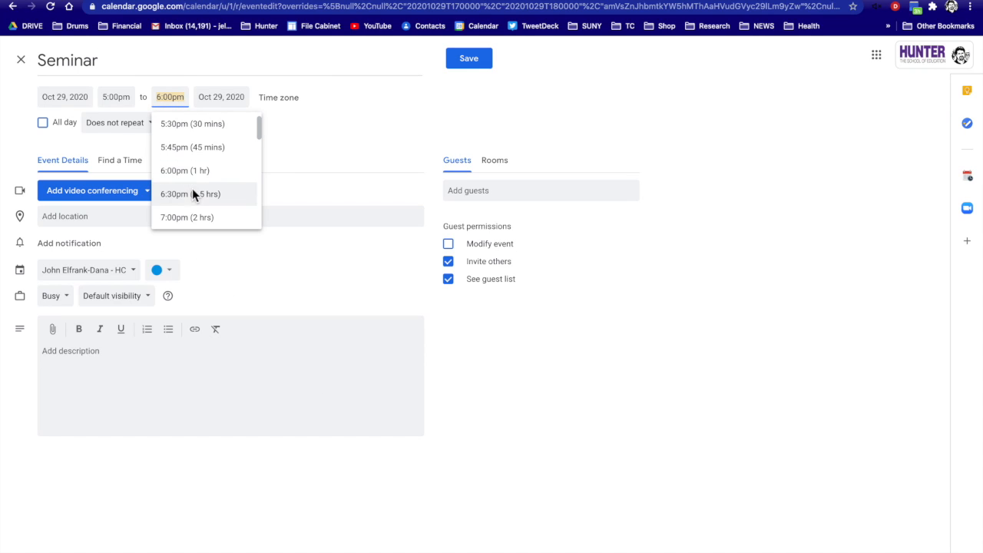
pyautogui.click(193, 215)
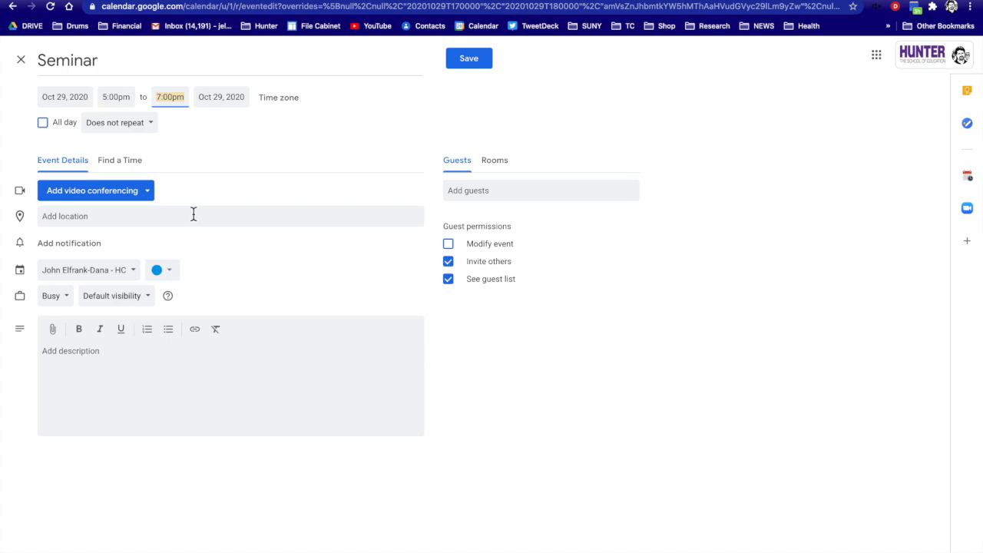
# Attach a Google Meet call to the Seminar draft and begin adding guests.
pyautogui.click(147, 198)
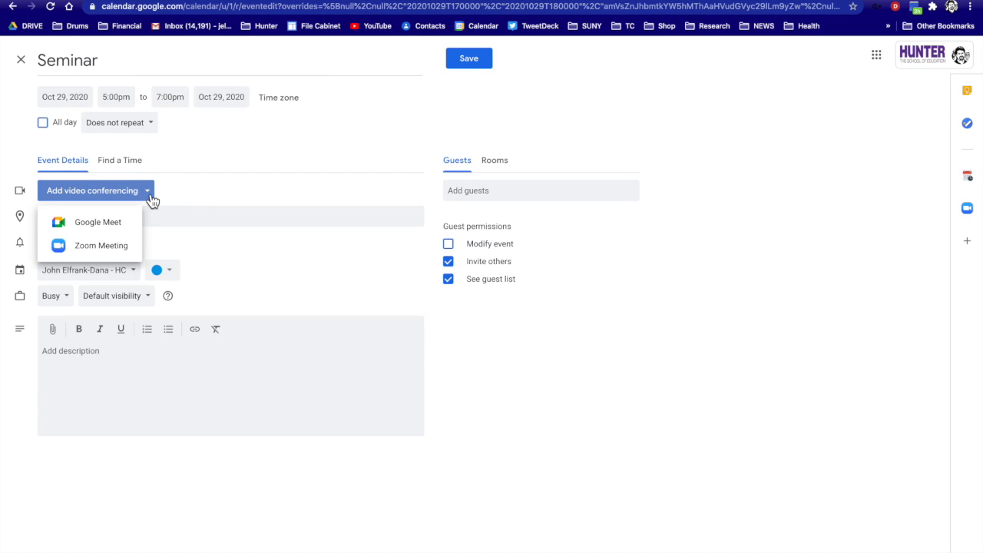
pyautogui.click(123, 232)
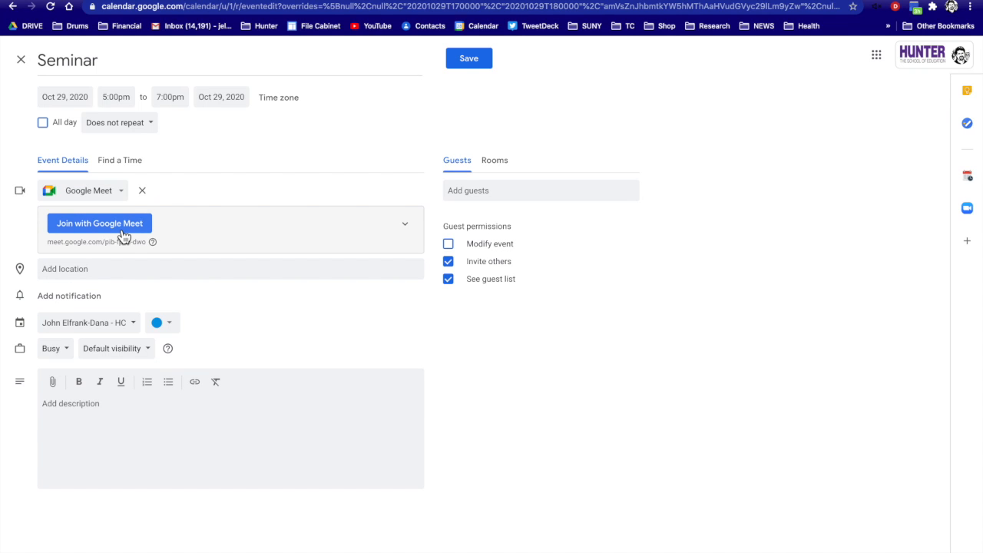
pyautogui.click(468, 191)
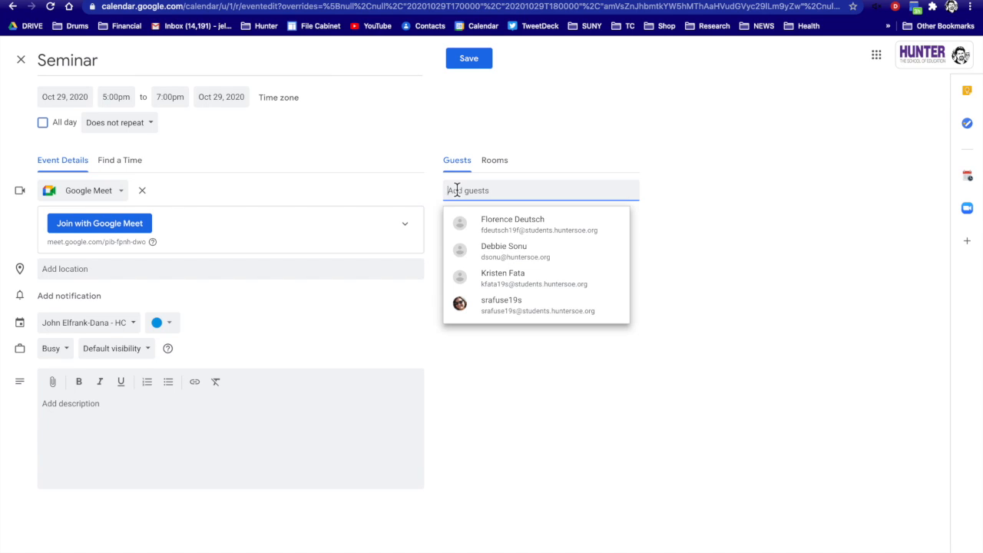
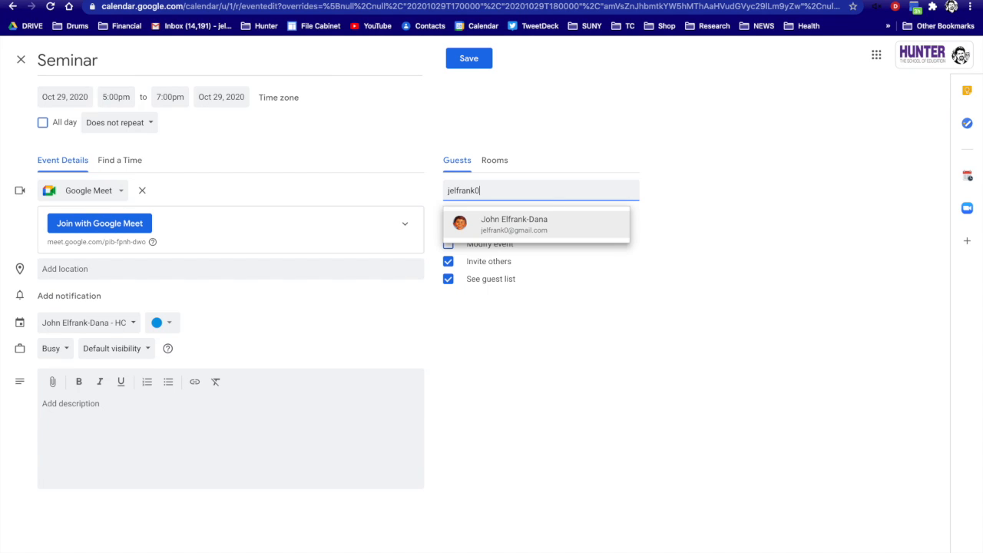
# Add the outside contact as a guest by their address, save the Seminar, and choose to send invitations.
pyautogui.click(475, 226)
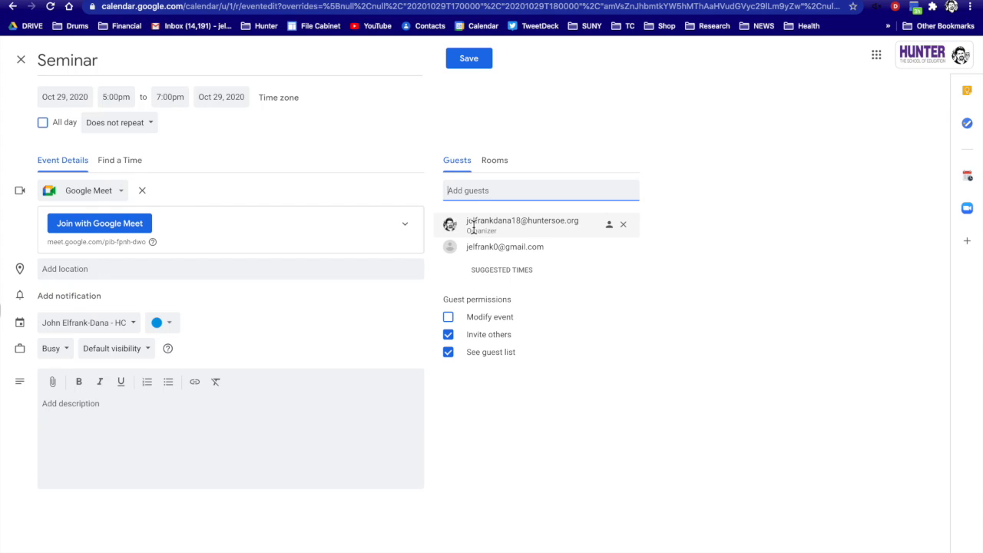
pyautogui.click(469, 69)
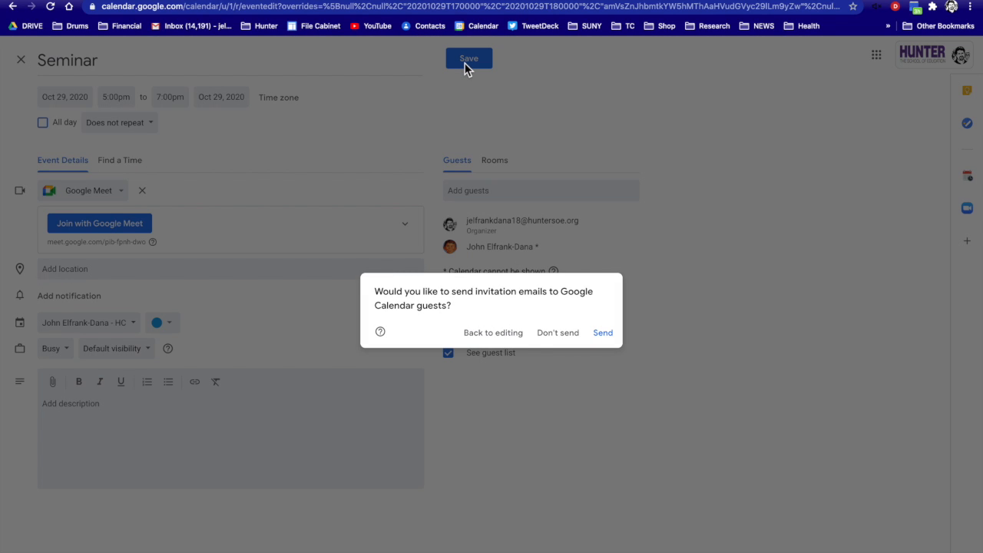
pyautogui.click(603, 333)
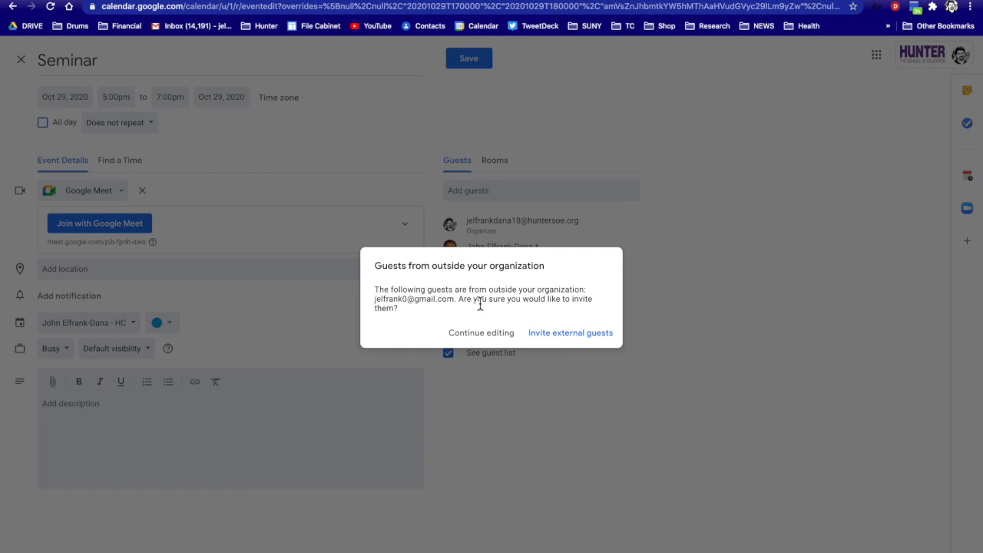
# Confirm inviting the external guest so the Seminar is saved.
pyautogui.click(568, 337)
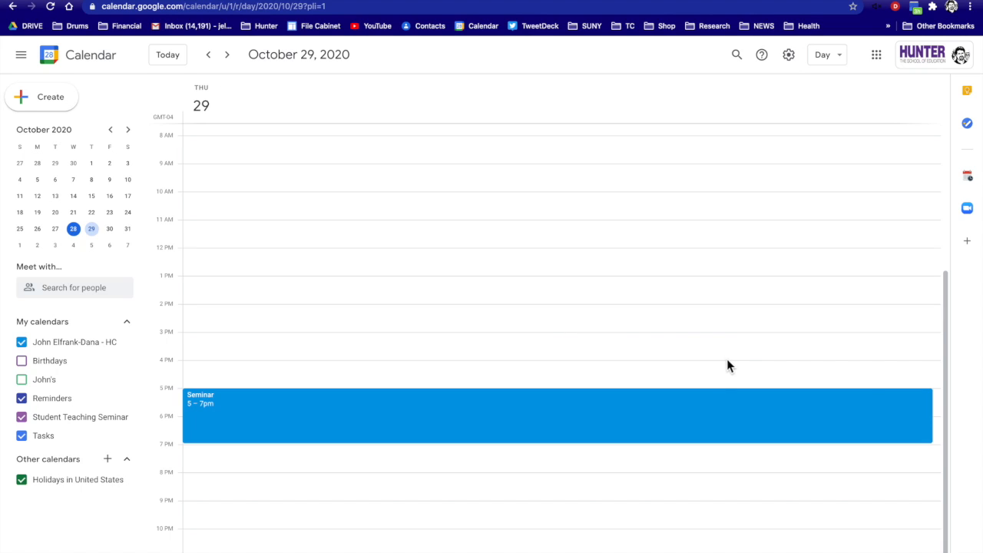
# Create a 'MiniMeet 1' event from 5:30 to 6:00pm beside the Seminar.
pyautogui.doubleClick(938, 401)
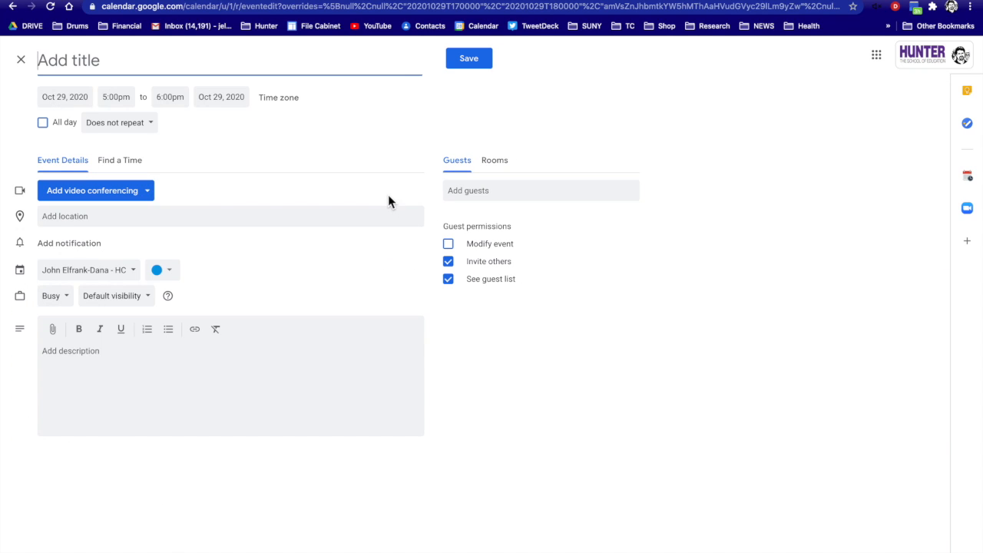
pyautogui.click(123, 101)
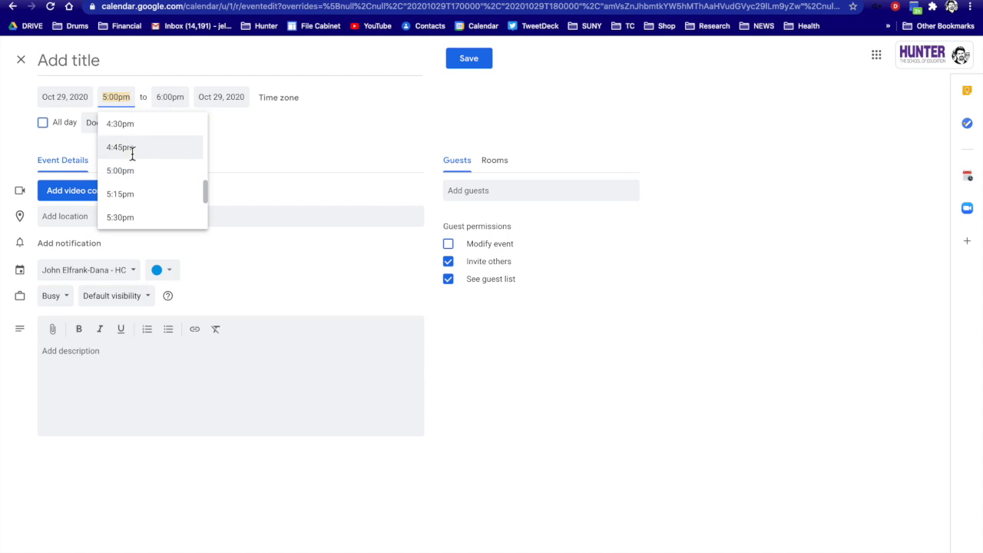
pyautogui.click(140, 217)
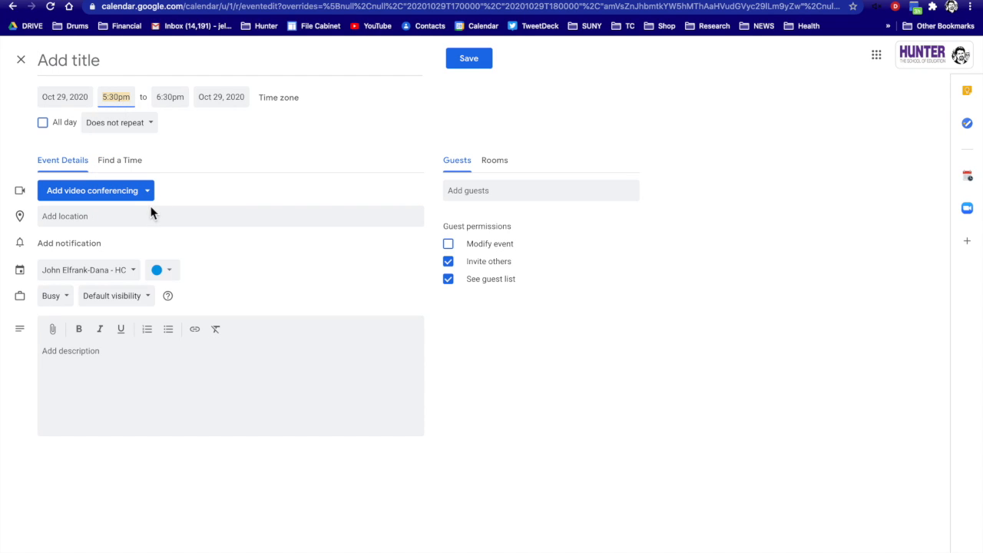
pyautogui.click(183, 98)
pyautogui.click(192, 125)
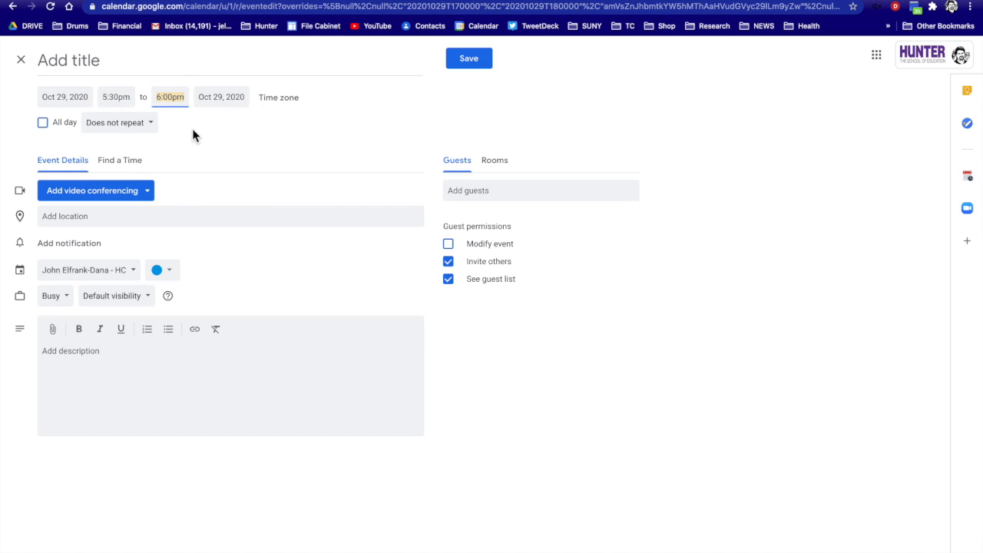
pyautogui.click(103, 61)
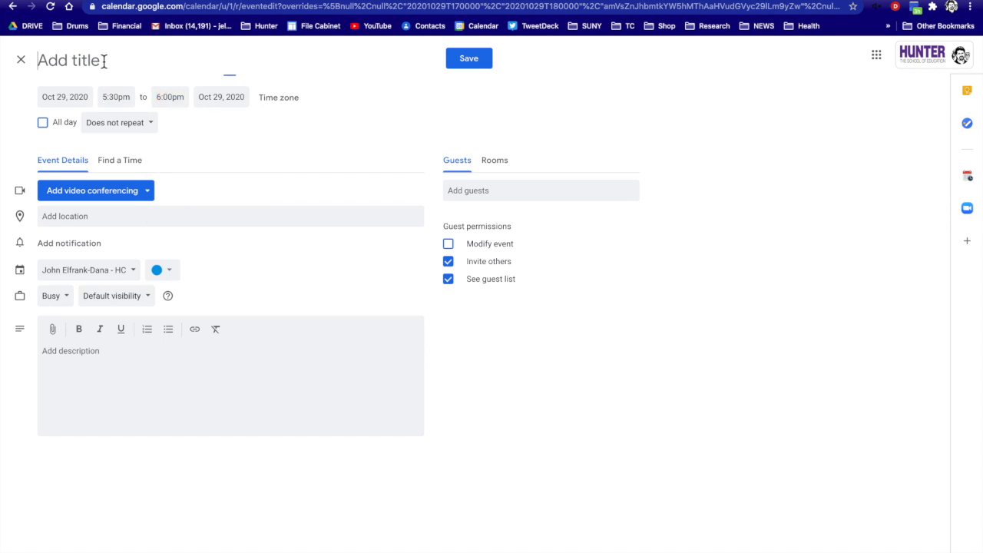
pyautogui.write('Mini')
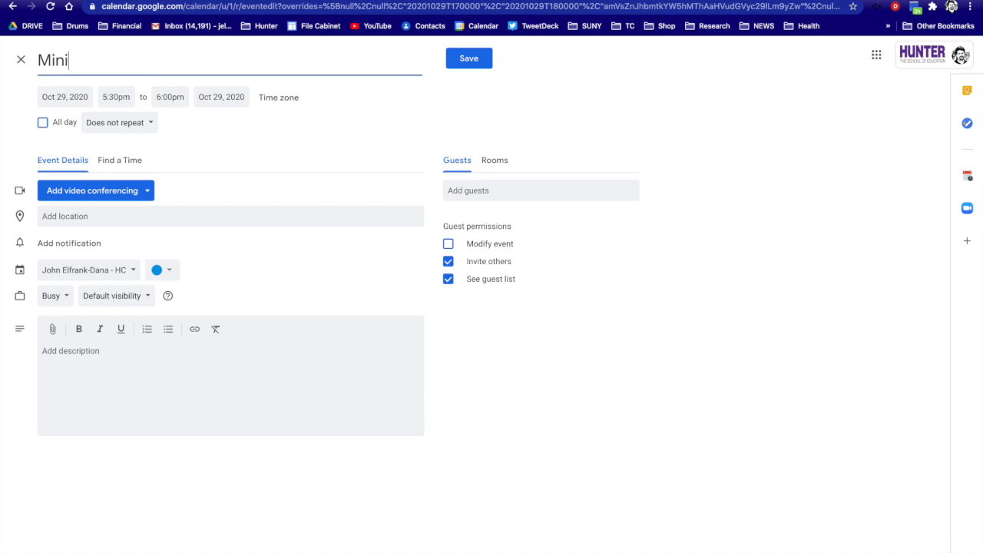
pyautogui.write('Meet 1')
# Attach a Google Meet link to MiniMeet 1 and save it.
pyautogui.click(147, 193)
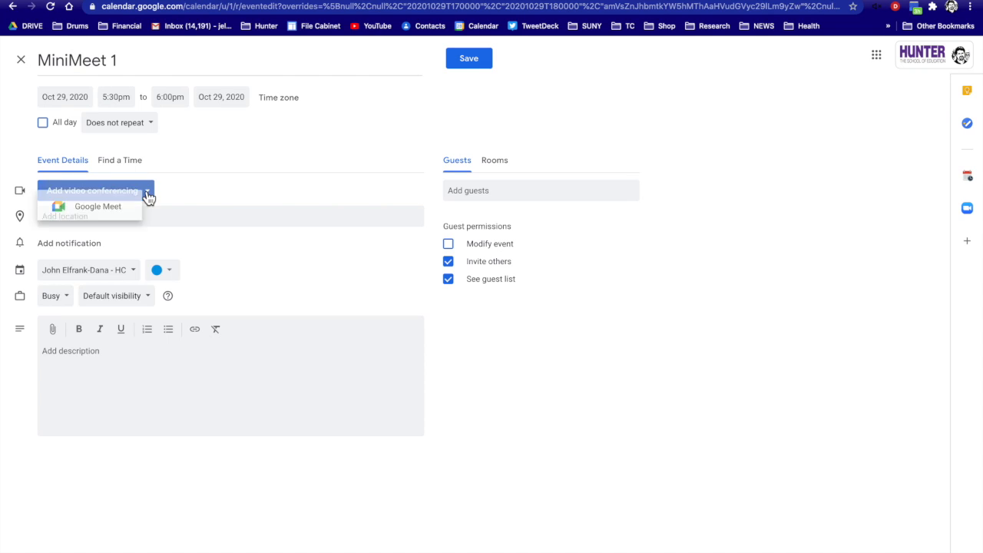
pyautogui.click(125, 227)
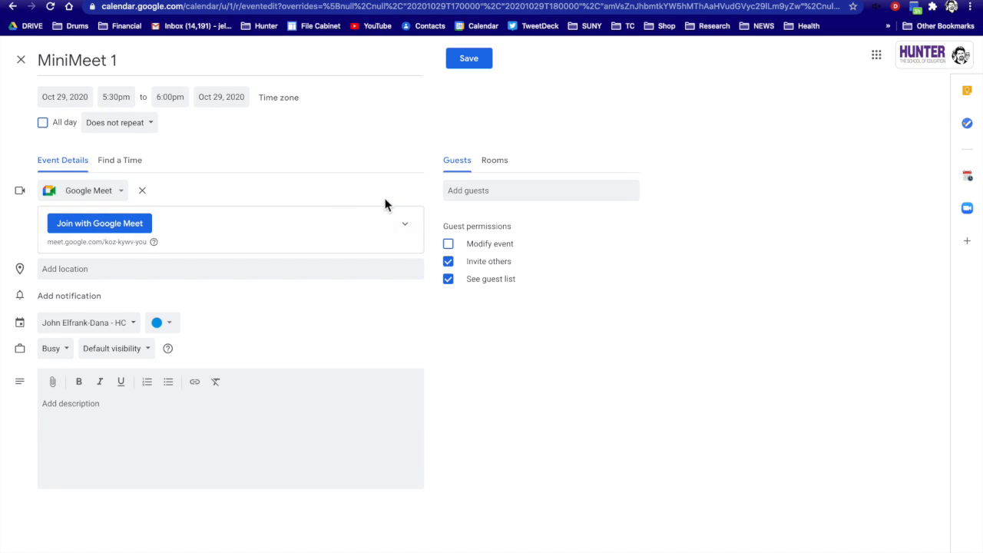
pyautogui.click(481, 61)
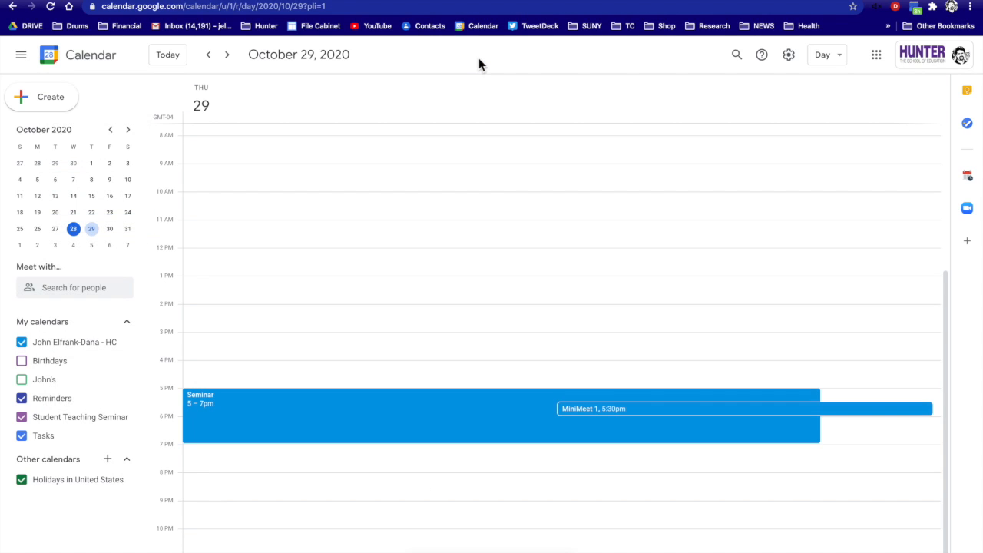
# Save a 'MiniMeet 2' event at 5:30pm with Google Meet, then stretch MiniMeet 1 to 6:30pm.
pyautogui.click(936, 413)
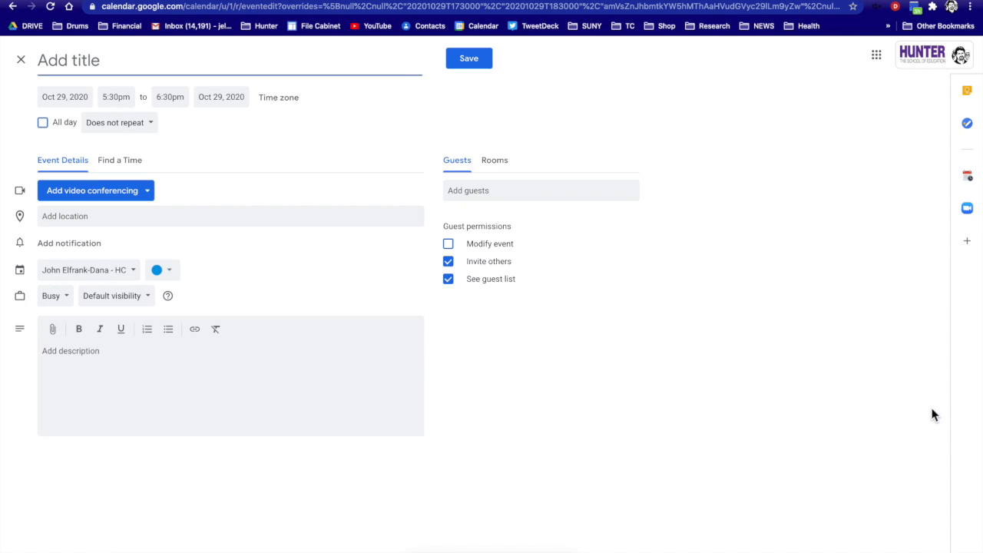
pyautogui.write('Min')
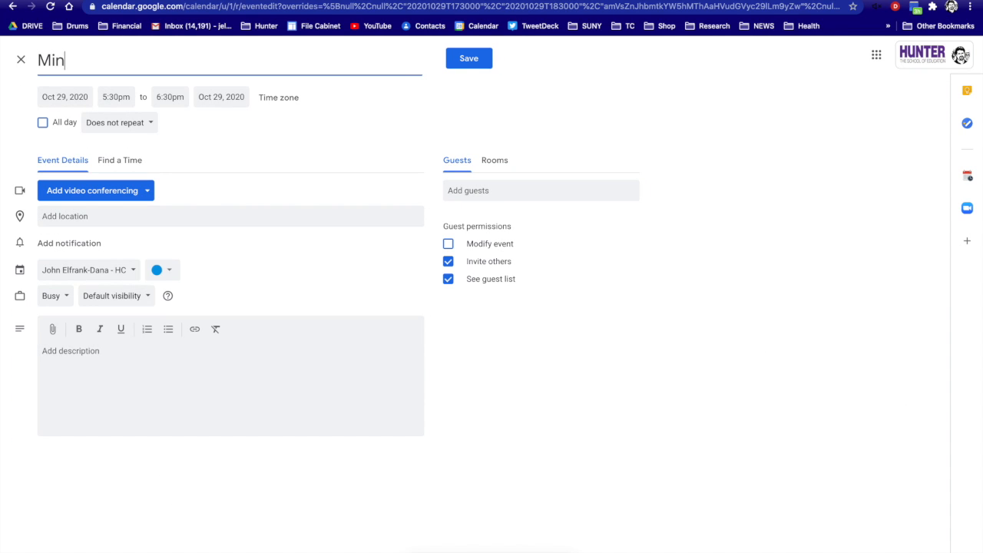
pyautogui.write('iMeet 2')
pyautogui.click(147, 192)
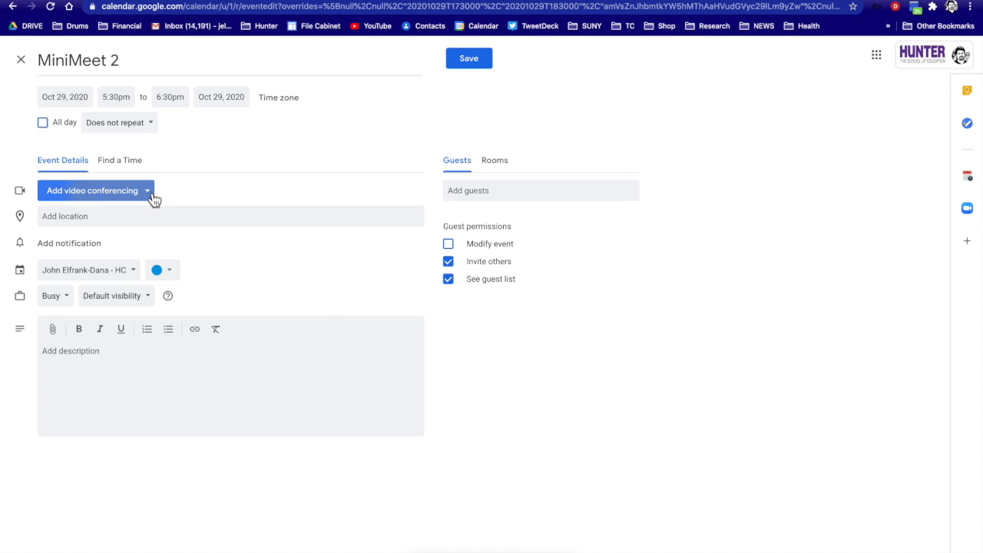
pyautogui.click(136, 222)
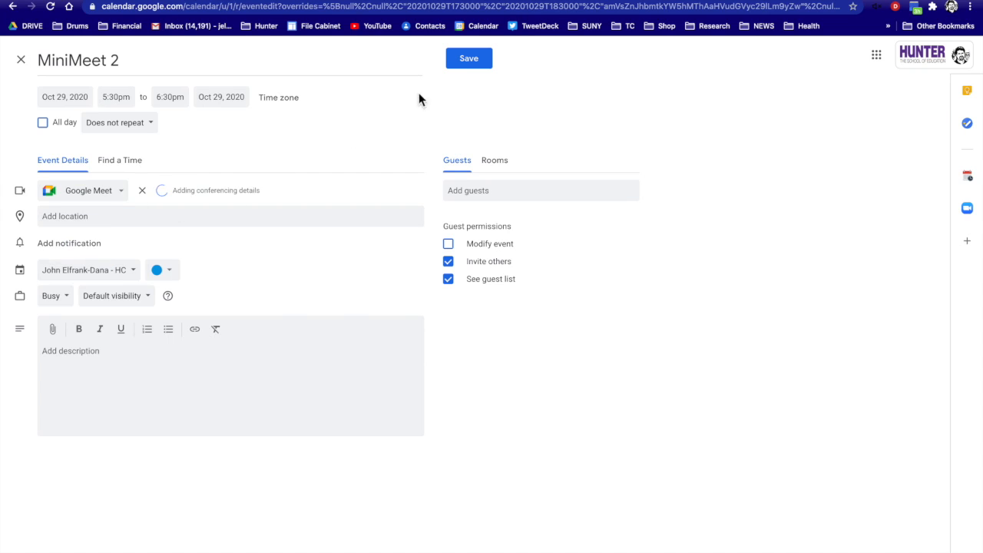
pyautogui.click(471, 61)
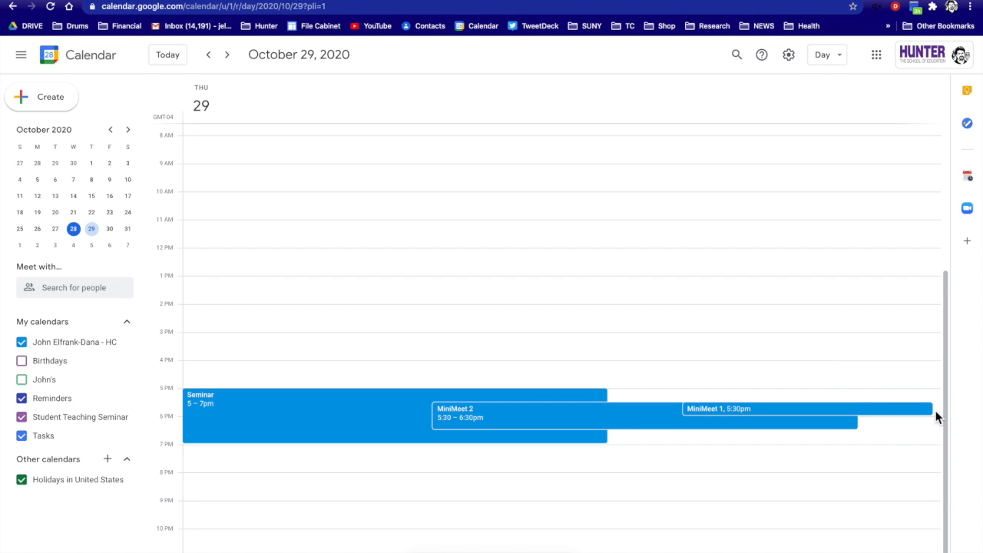
pyautogui.moveTo(922, 414); pyautogui.dragTo(923, 434)
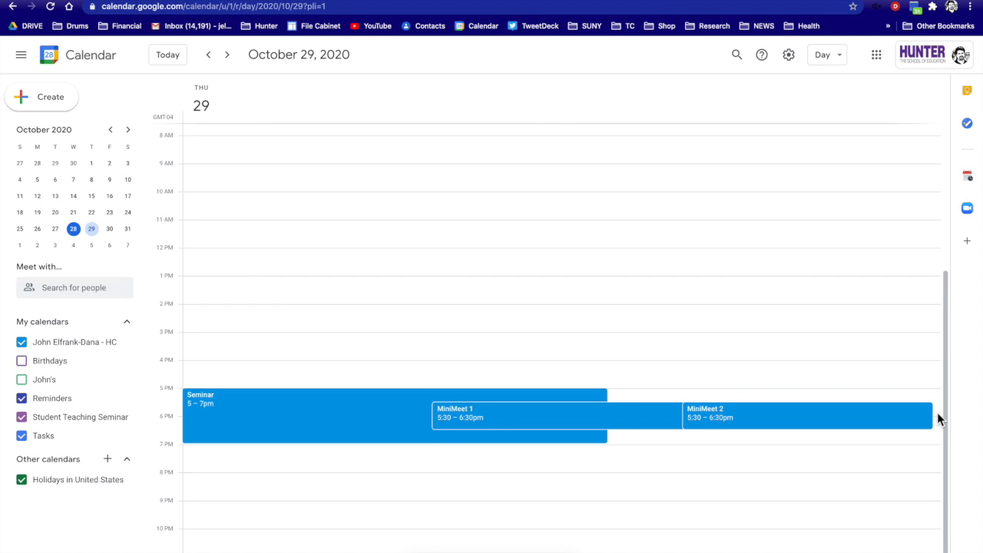
# Create and save 'MiniMeet 3' at 5:30–6:30pm with its own Google Meet link.
pyautogui.doubleClick(937, 417)
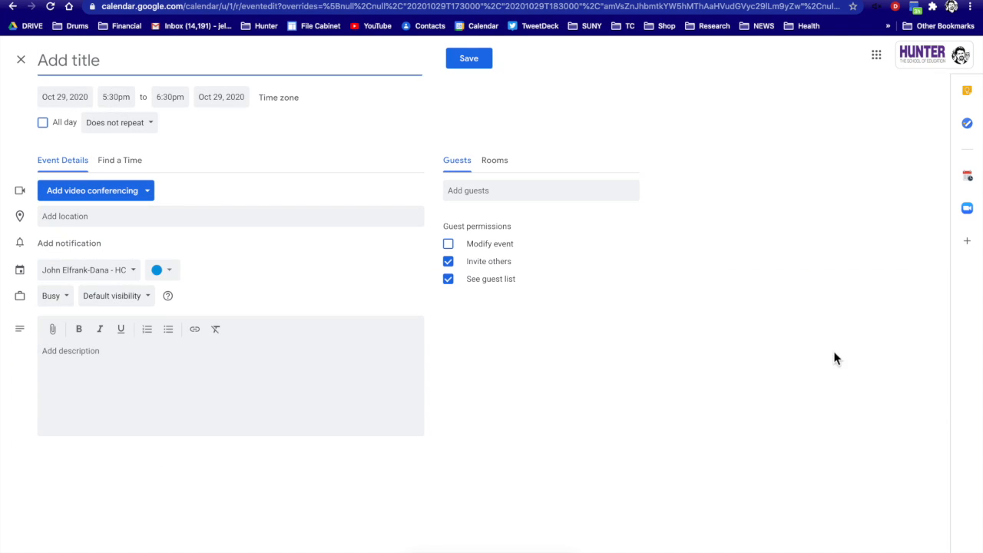
pyautogui.write('Min')
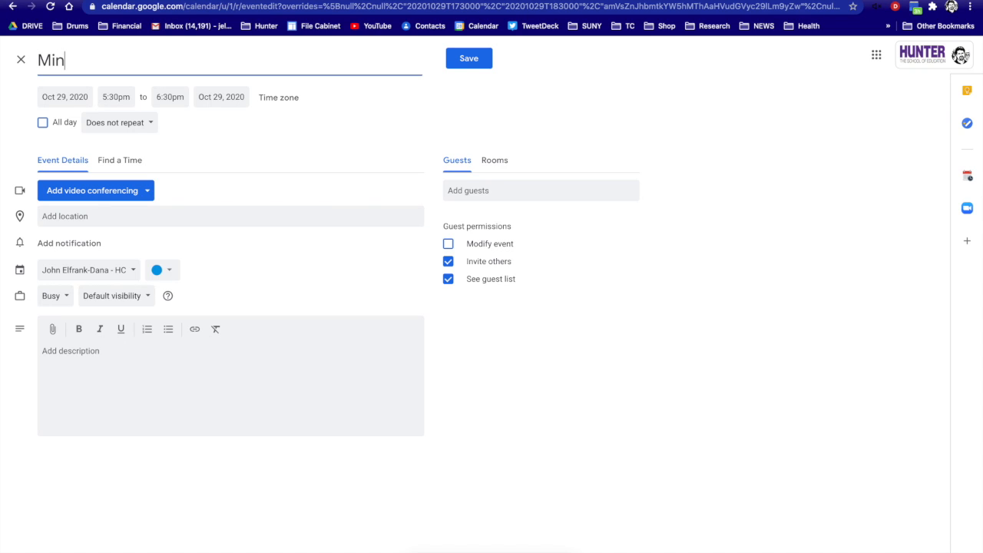
pyautogui.write('iMeet 3')
pyautogui.click(146, 192)
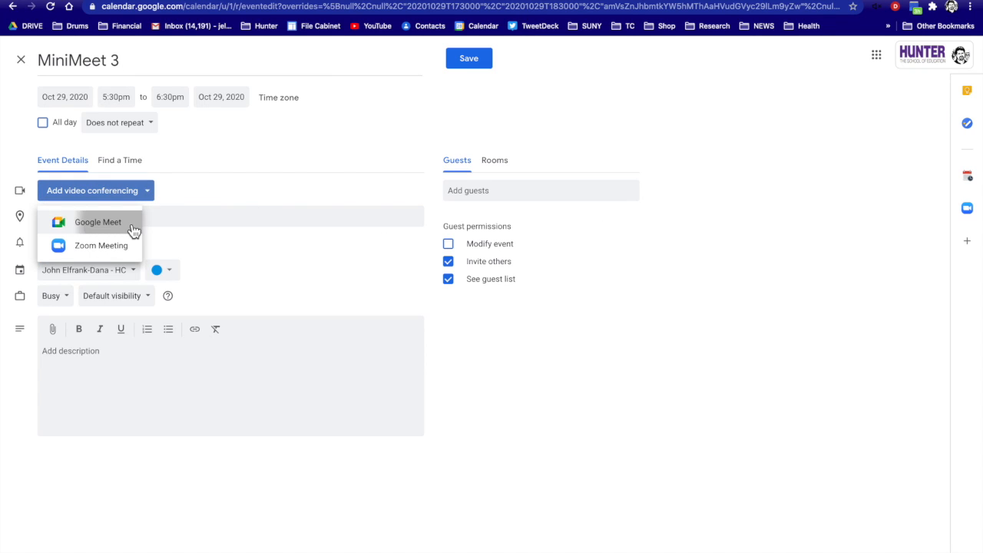
pyautogui.click(129, 224)
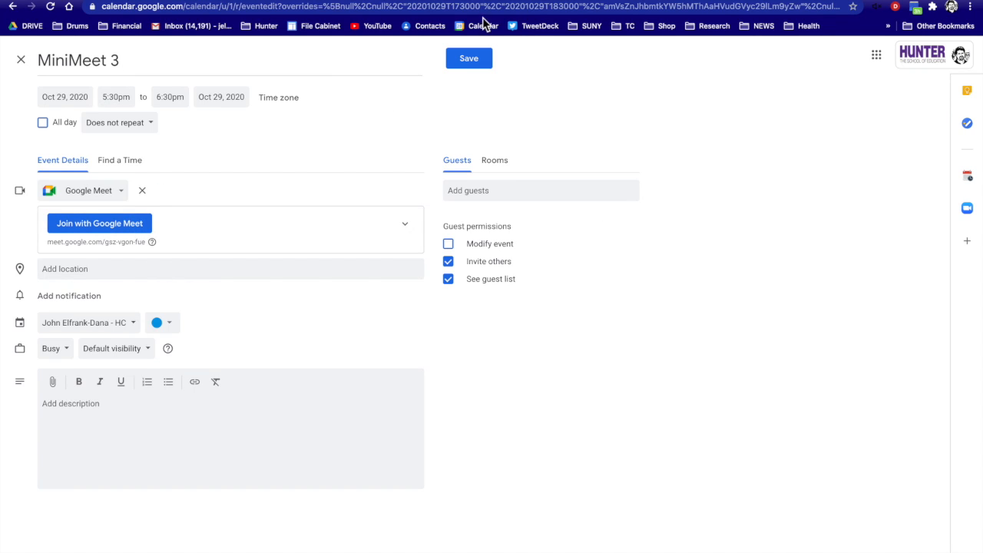
pyautogui.click(476, 63)
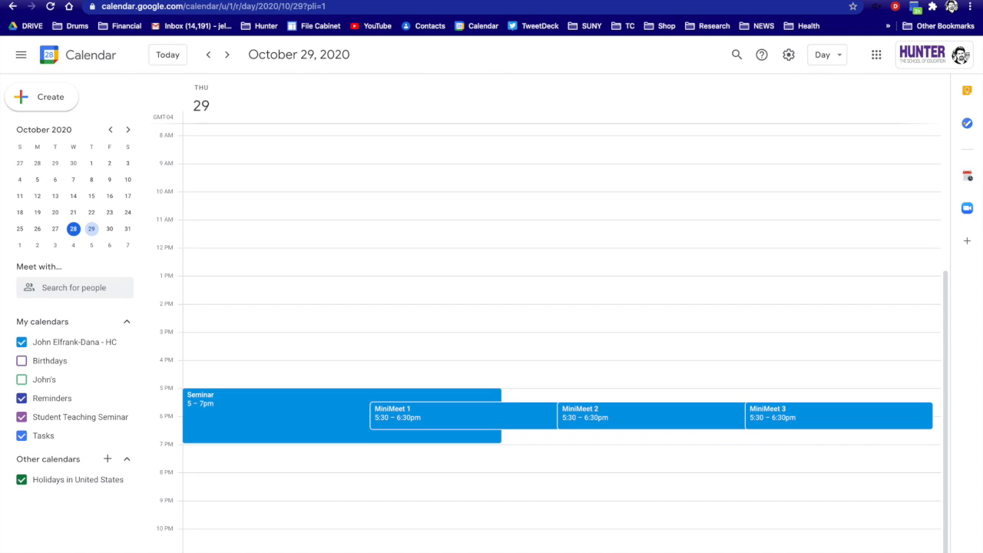
# Open a new blank browser tab with Cmd+T.
pyautogui.press('super+t')
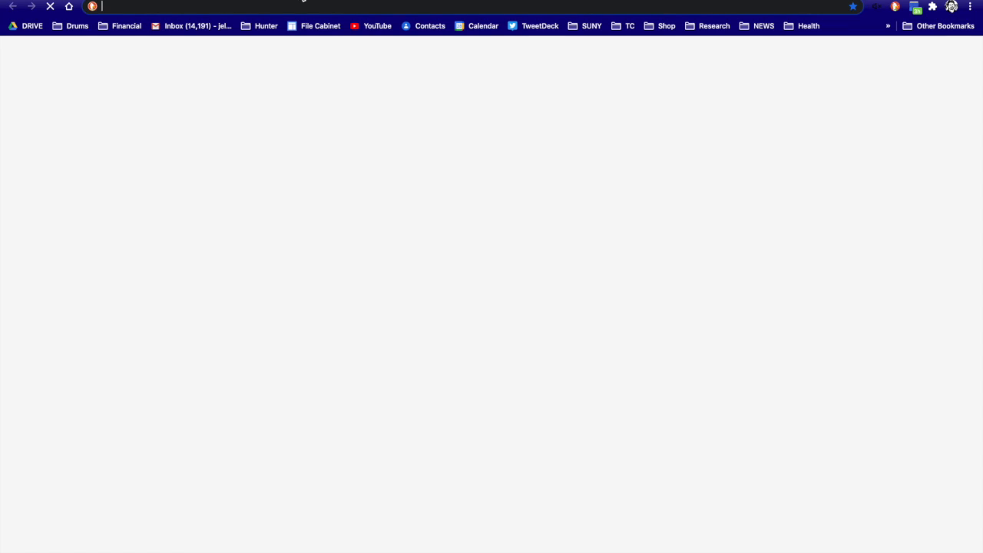
# Go to Google Drive's Recent files and switch to the school account.
pyautogui.write('drive.google.com')
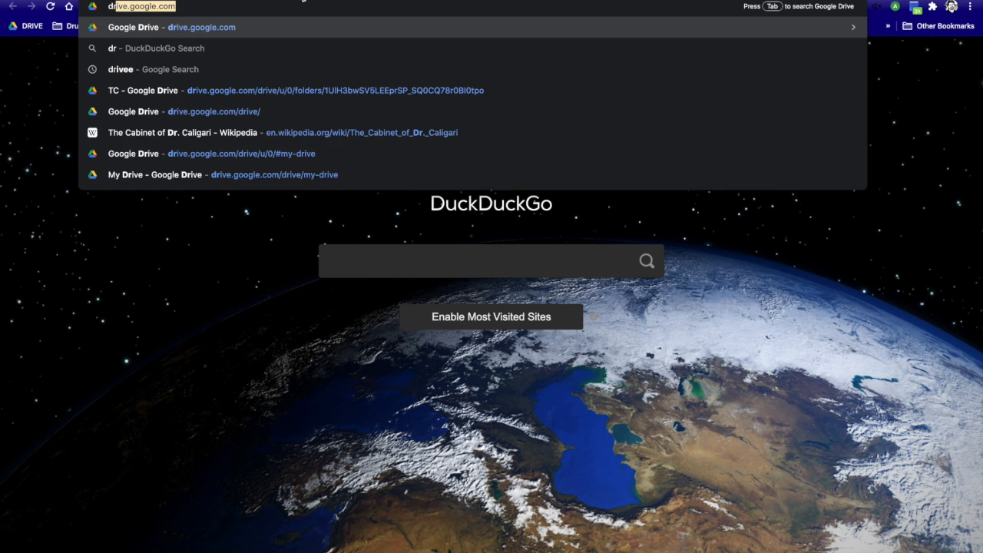
pyautogui.press('Return')
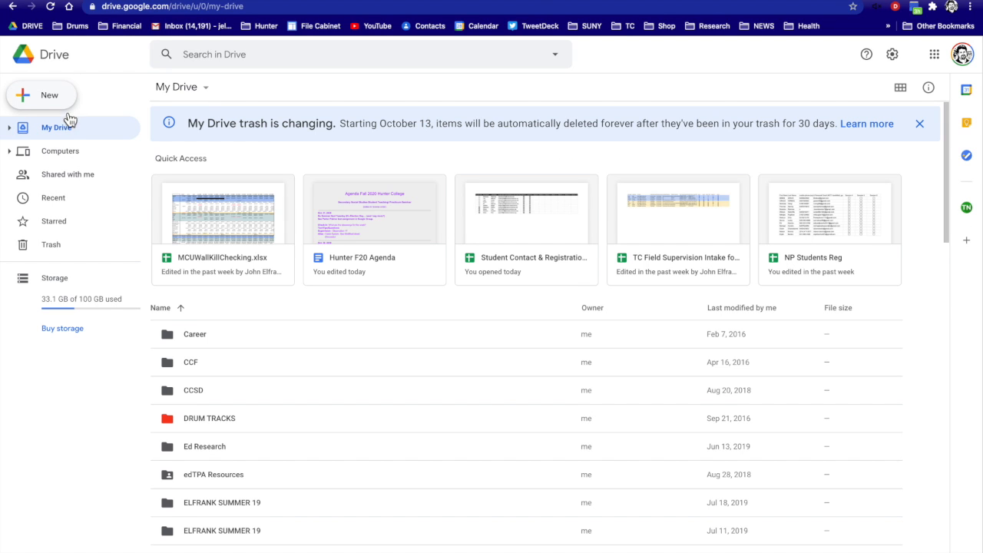
pyautogui.click(58, 198)
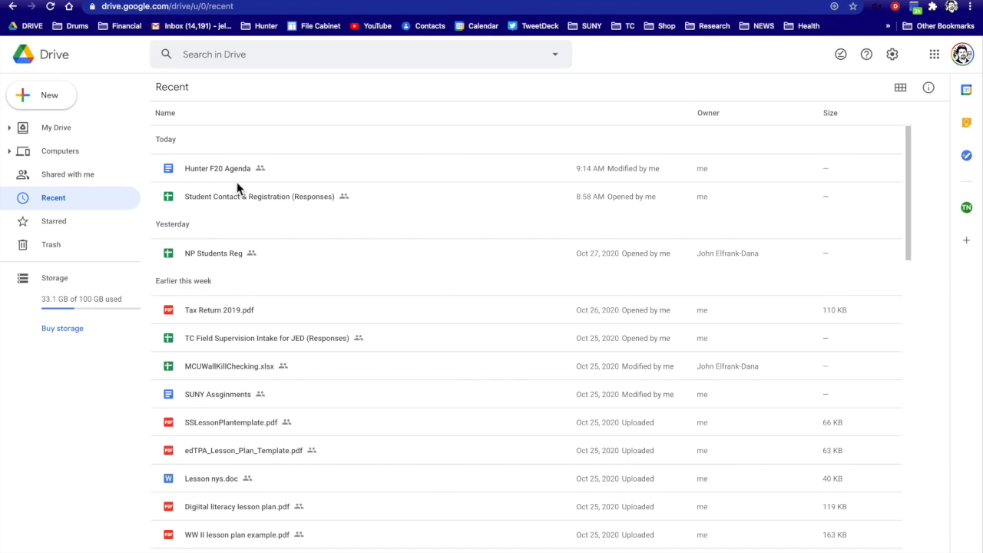
pyautogui.click(964, 57)
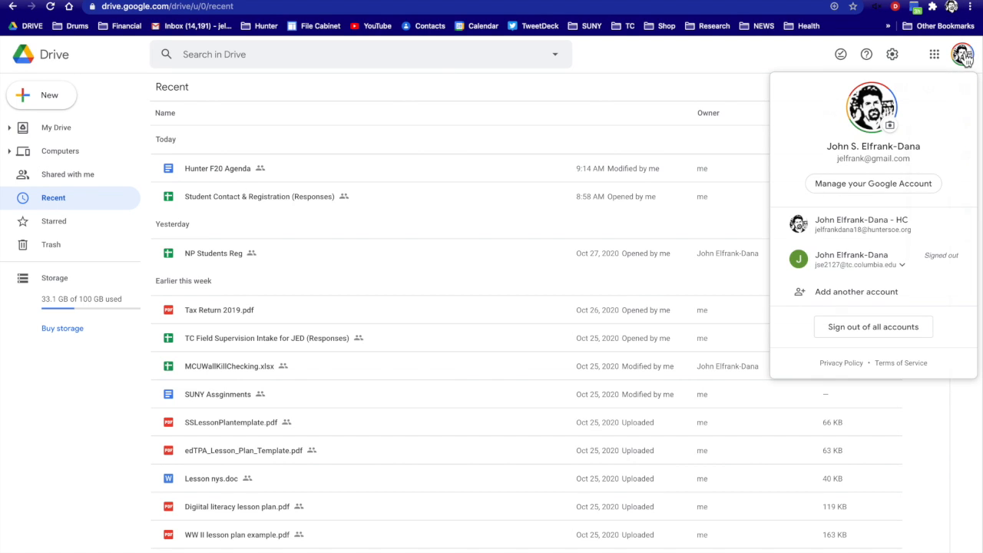
pyautogui.click(869, 224)
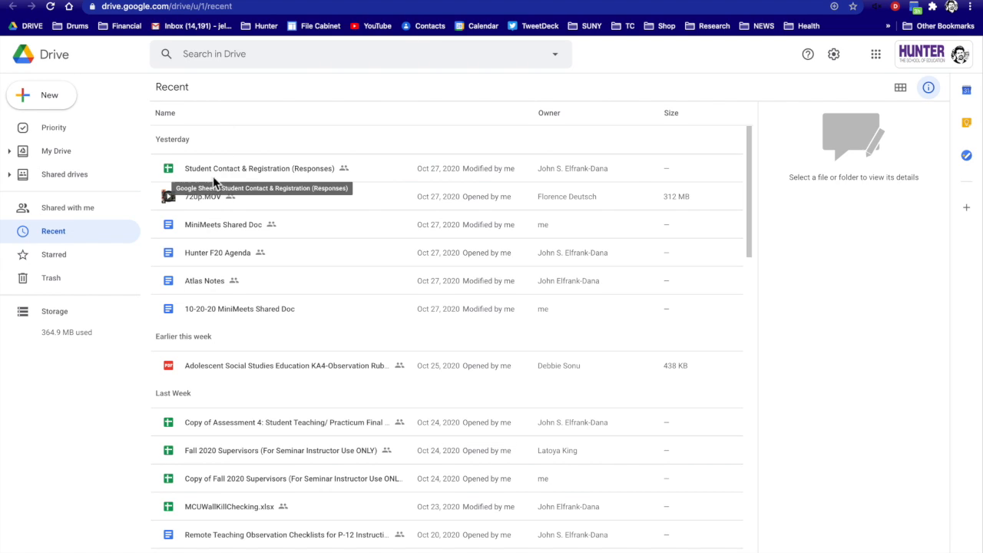
# Open the MiniMeets Shared Doc, select the Main Google Meet Link line, and review the MiniMeet link tables.
pyautogui.doubleClick(219, 226)
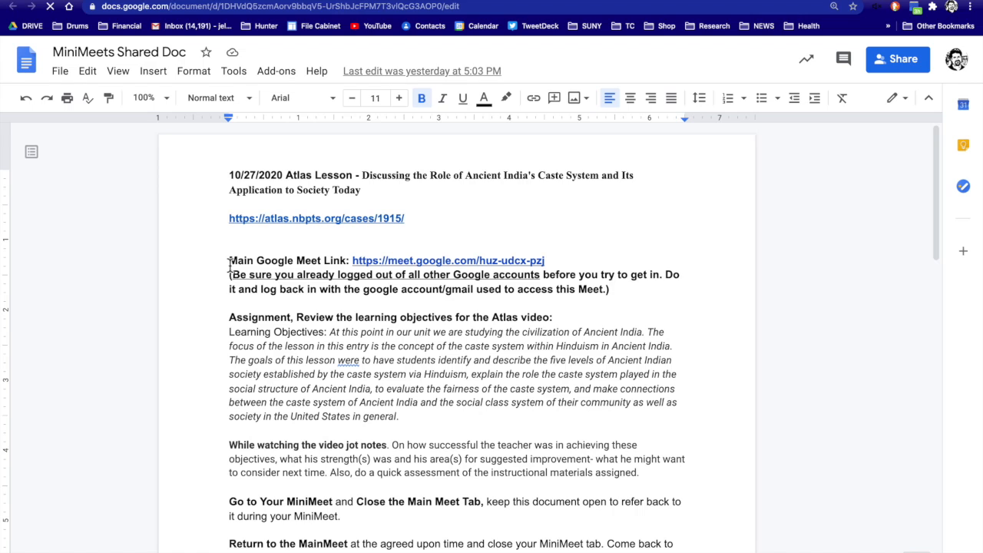
pyautogui.moveTo(229, 262); pyautogui.dragTo(549, 263)
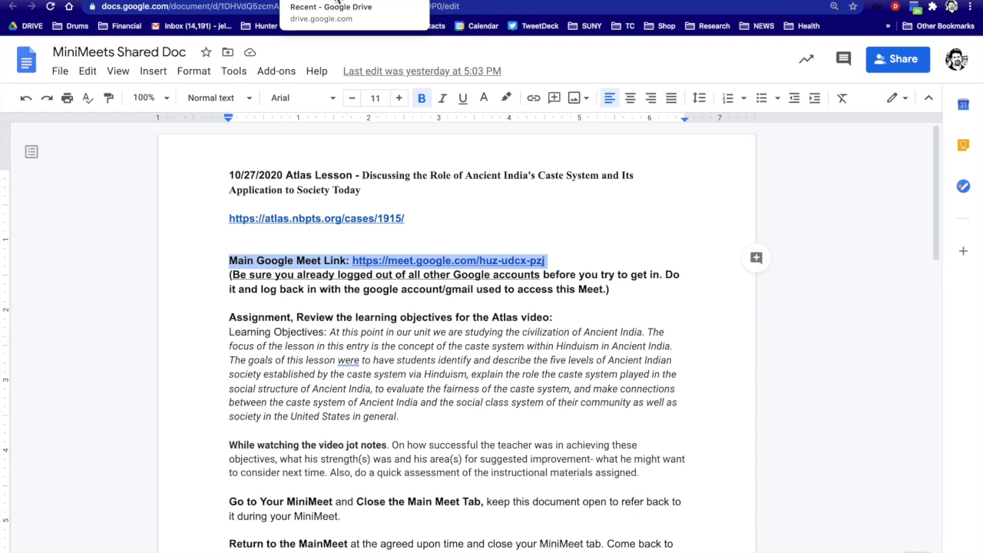
pyautogui.scroll(-4, 365, 157)
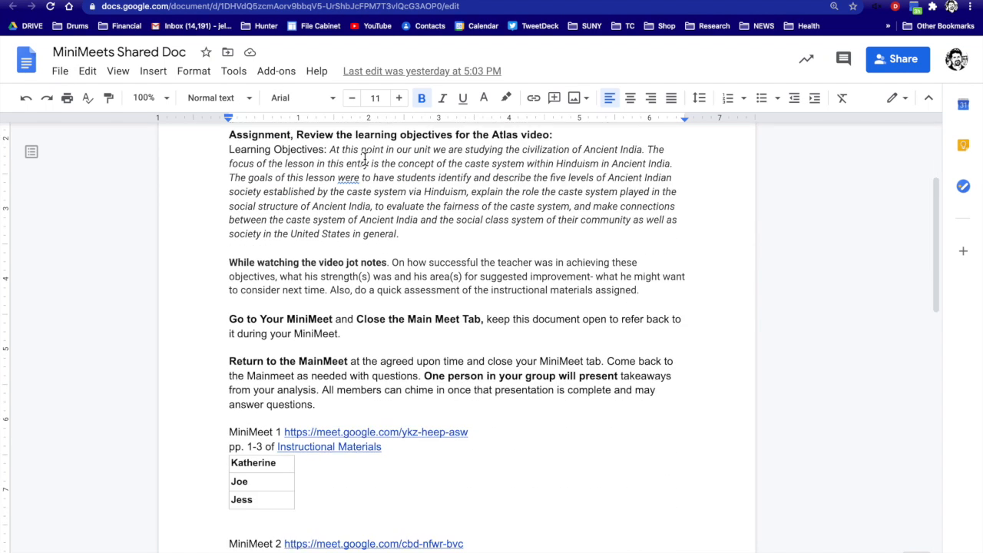
pyautogui.scroll(-2, 366, 157)
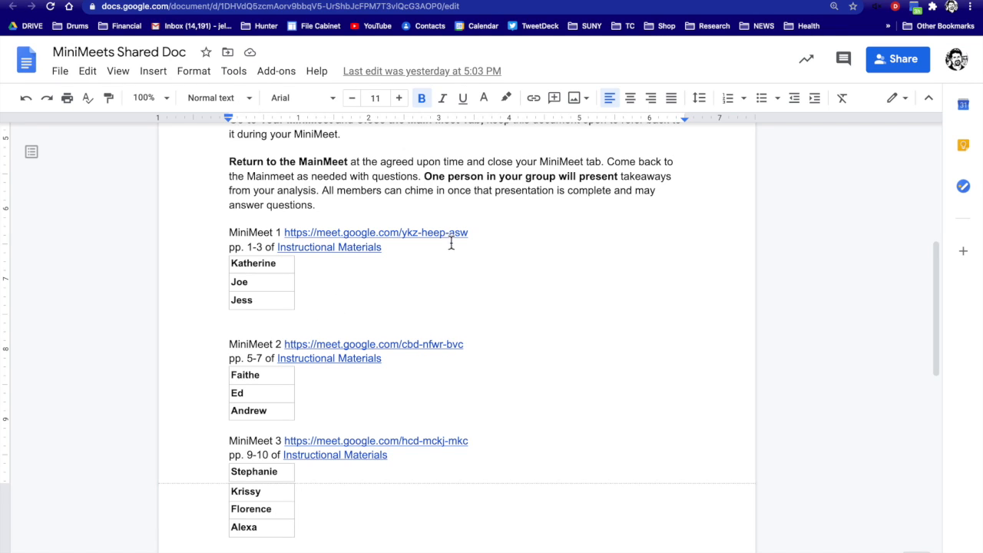
pyautogui.scroll(-2, 375, 384)
pyautogui.scroll(-1, 374, 382)
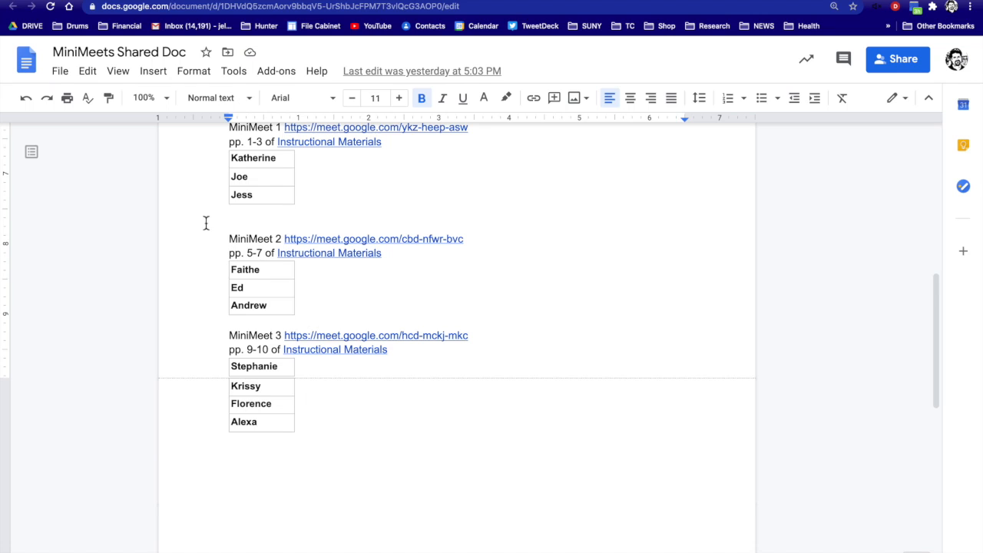
pyautogui.scroll(2, 300, 199)
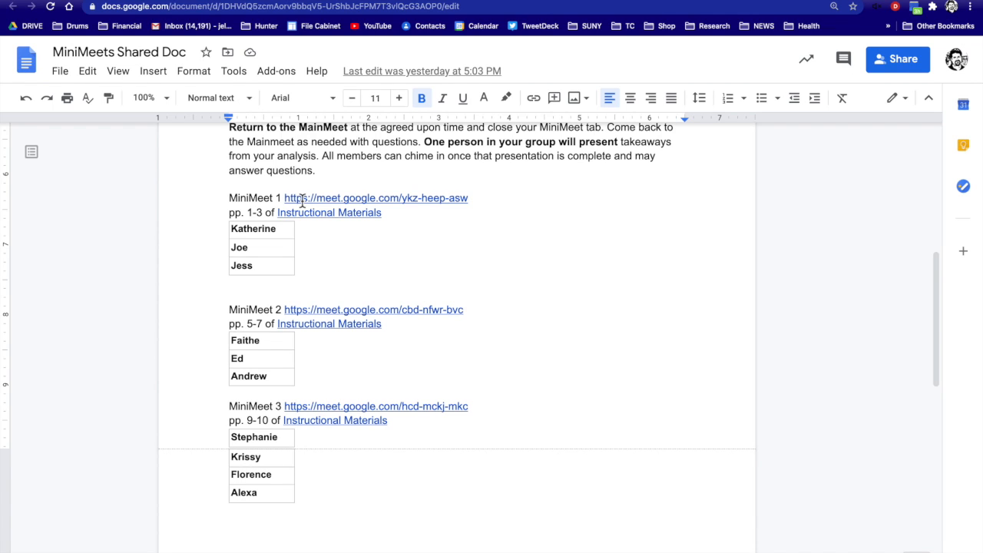
pyautogui.scroll(2, 293, 184)
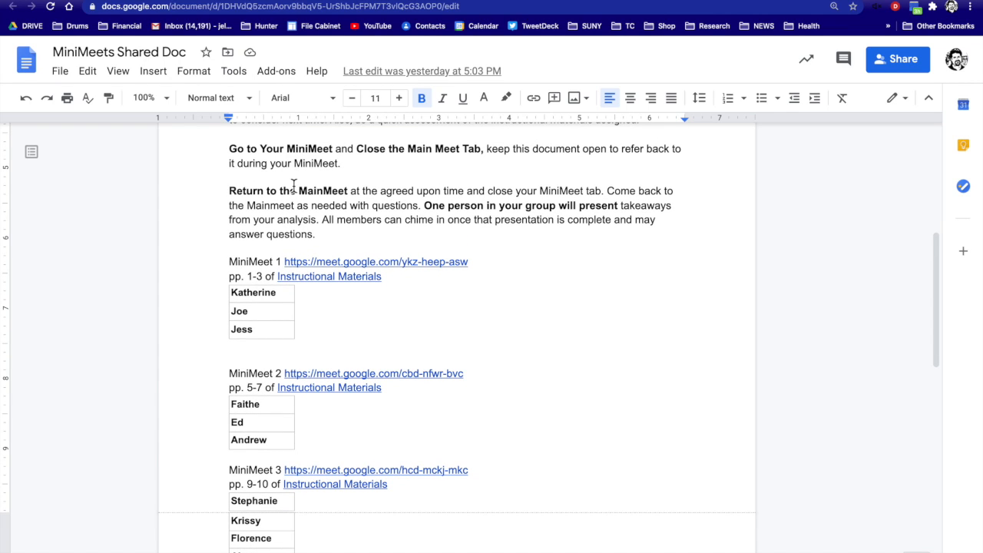
pyautogui.scroll(-3, 294, 185)
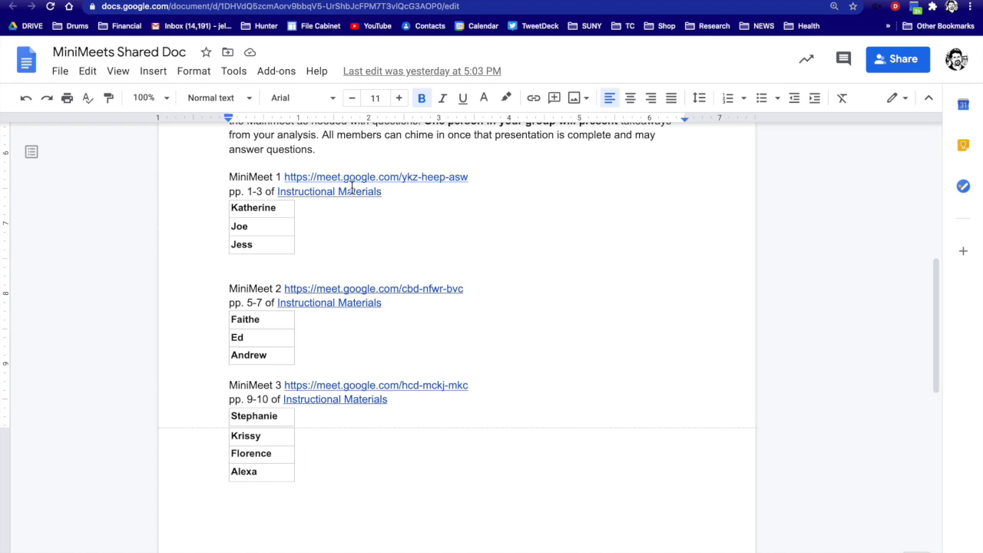
pyautogui.scroll(10, 378, 181)
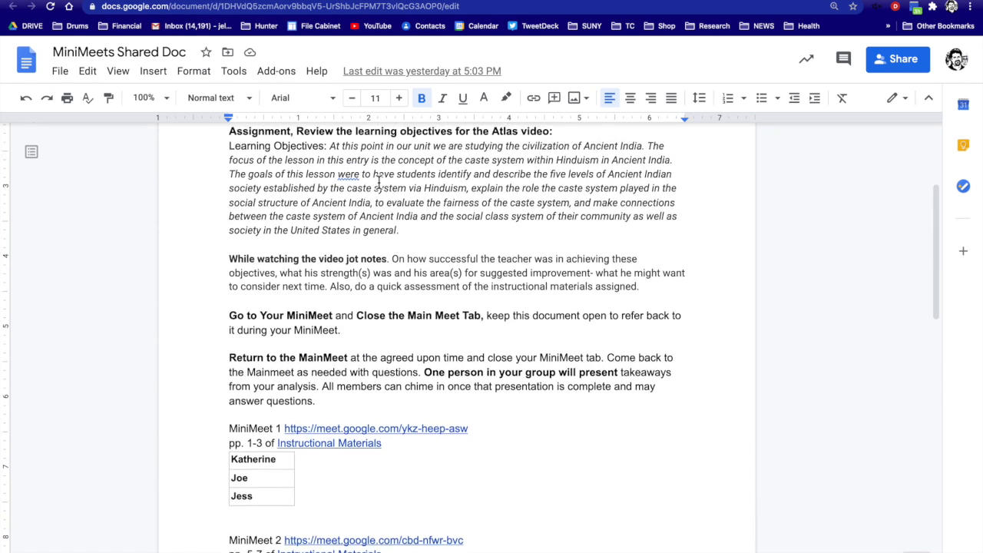
pyautogui.scroll(1, 378, 181)
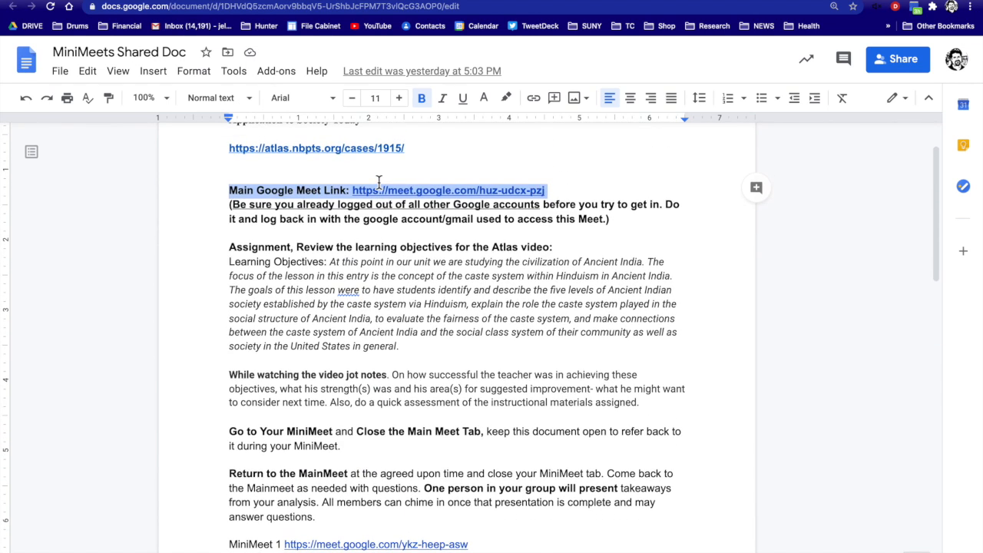
# Clear the selection in the doc and return to the Google Calendar tab.
pyautogui.click(340, 173)
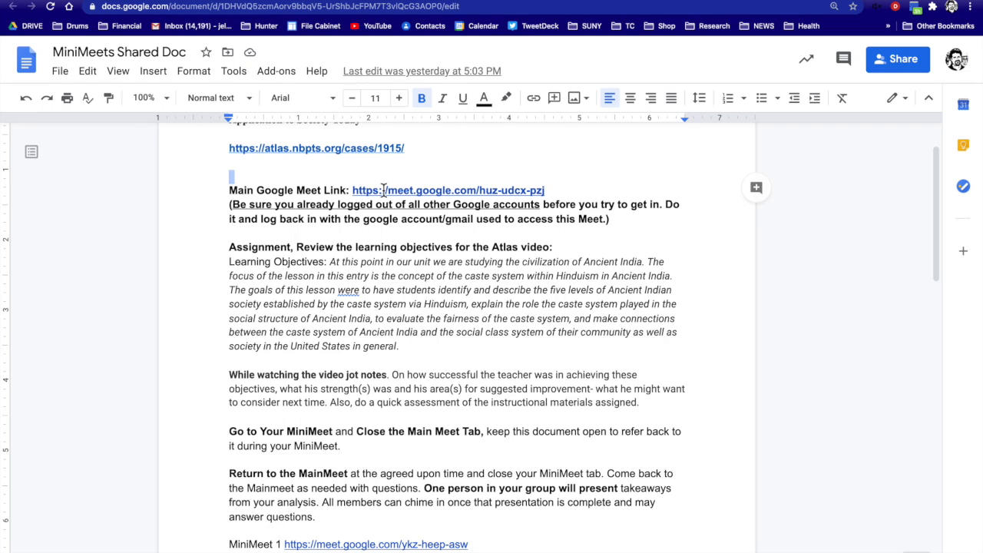
pyautogui.scroll(-8, 383, 190)
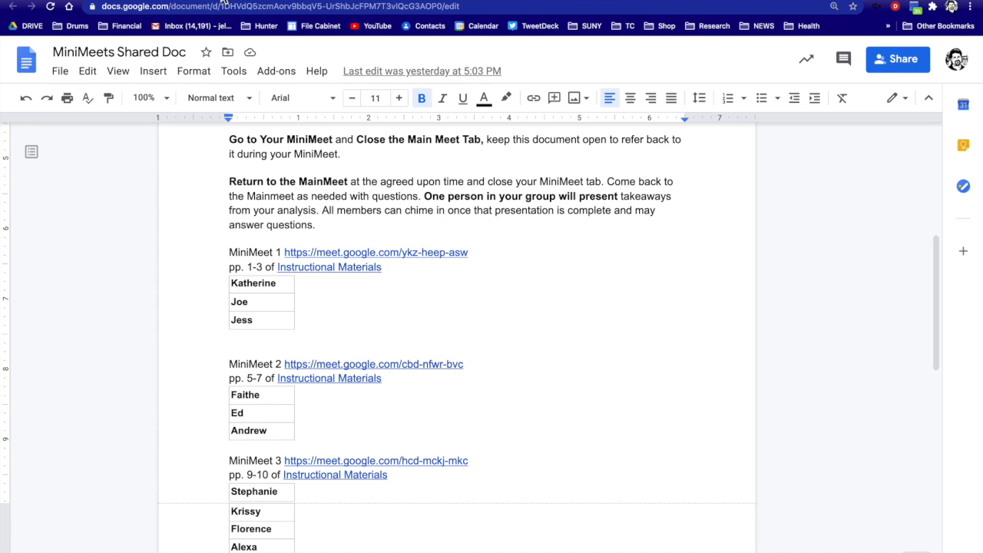
pyautogui.click(223, 1)
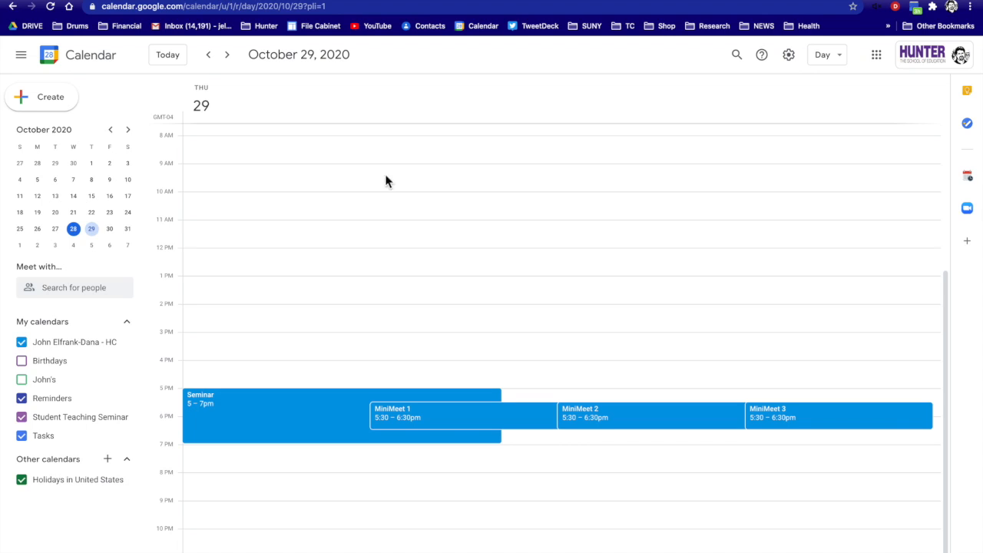
# Copy the MiniMeet 1 event's conference link, then return to the MiniMeets Shared Doc.
pyautogui.click(467, 418)
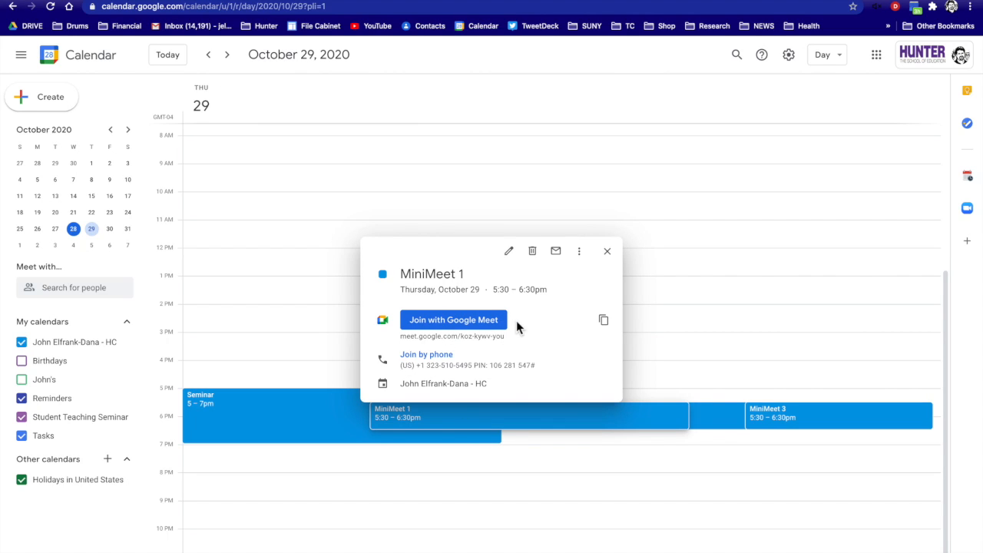
pyautogui.click(610, 329)
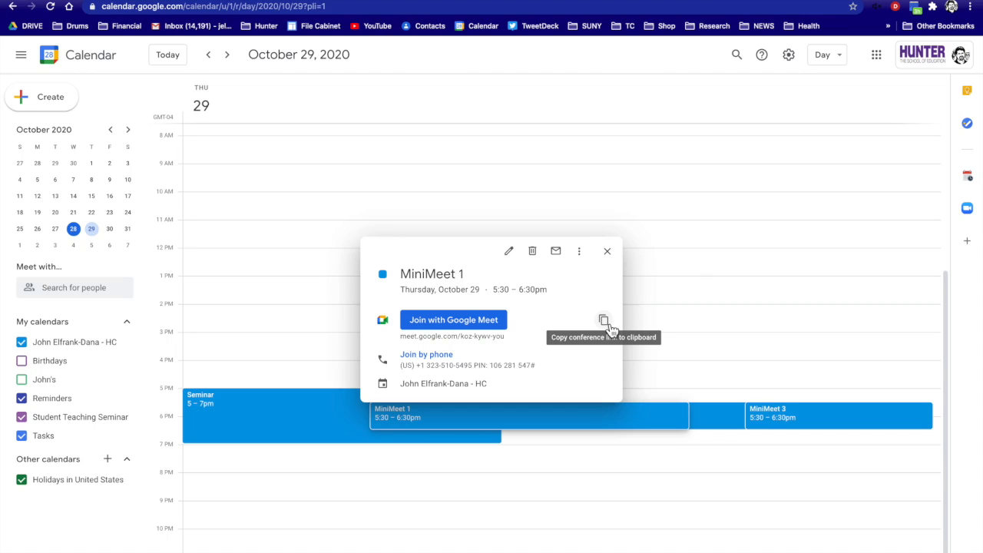
pyautogui.click(611, 328)
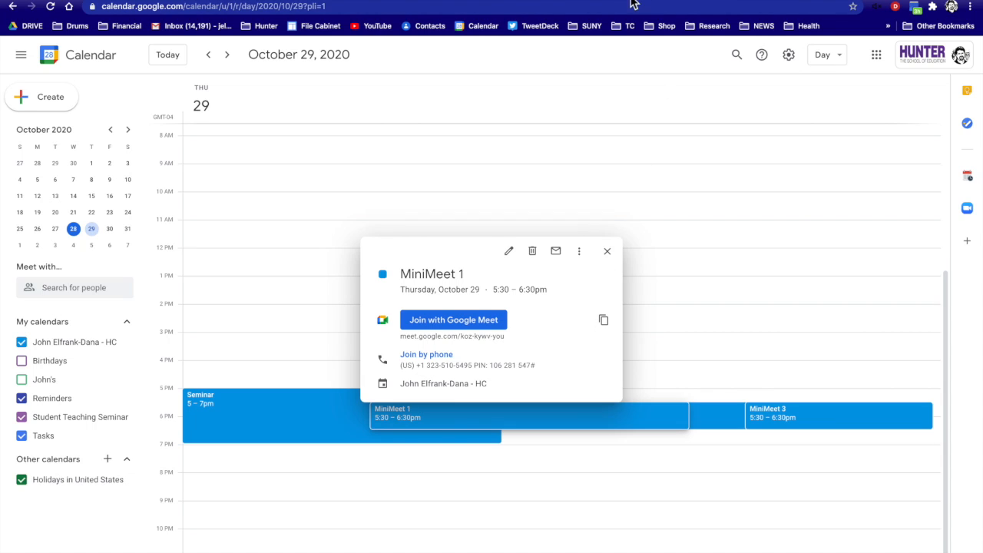
pyautogui.click(632, 1)
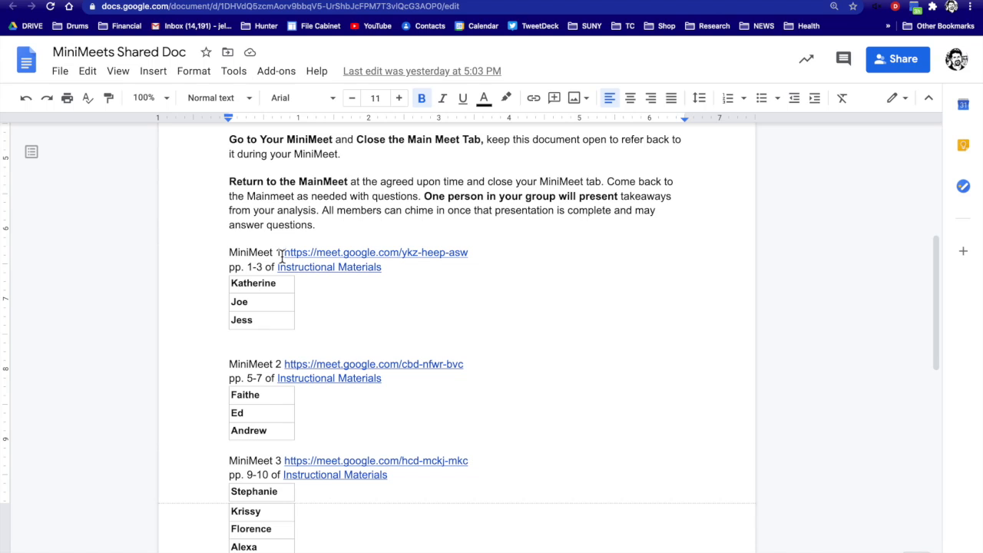
# Replace the old MiniMeet 1 link in the Doc with the pasted meet.google.com/koz-kywv-you link.
pyautogui.moveTo(467, 252); pyautogui.dragTo(285, 260)
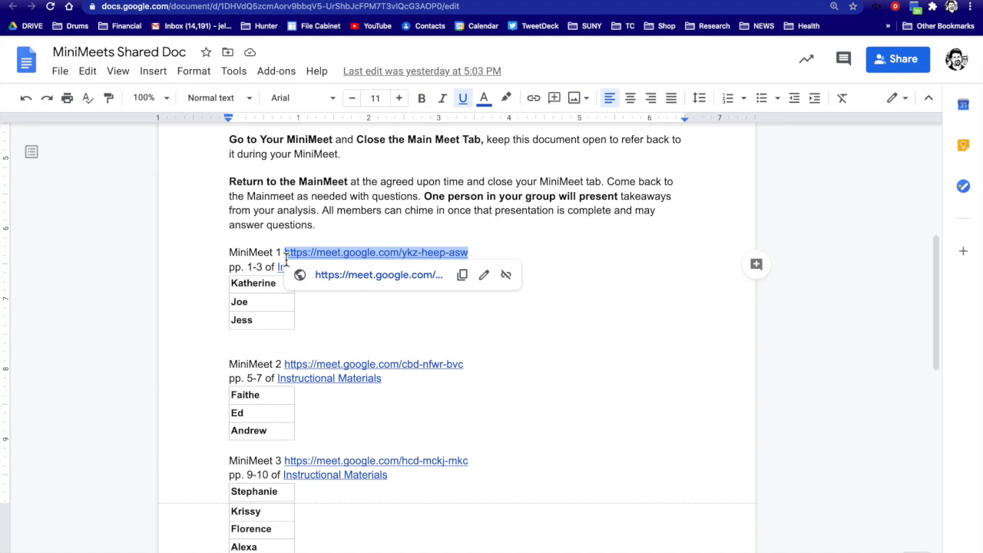
pyautogui.press('BackSpace')
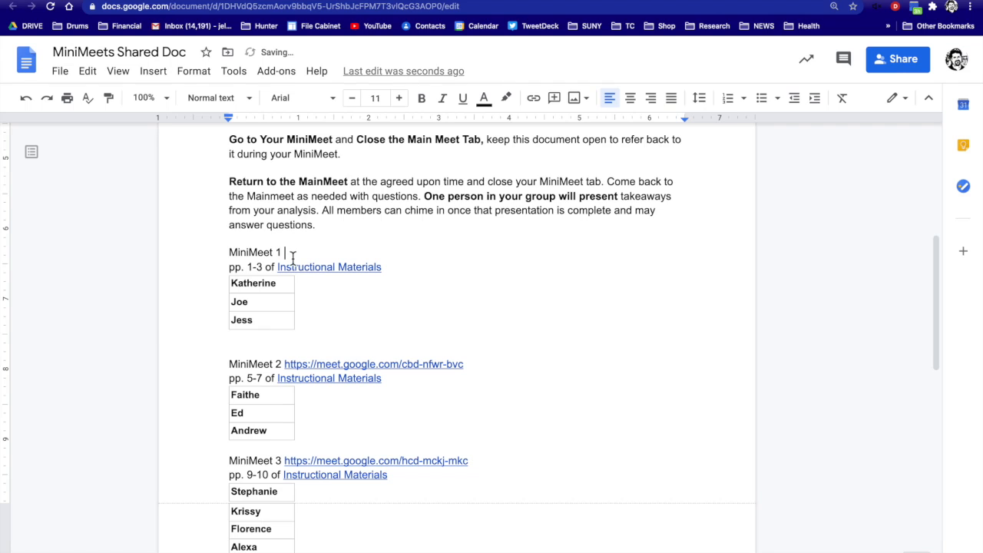
pyautogui.rightClick(293, 256)
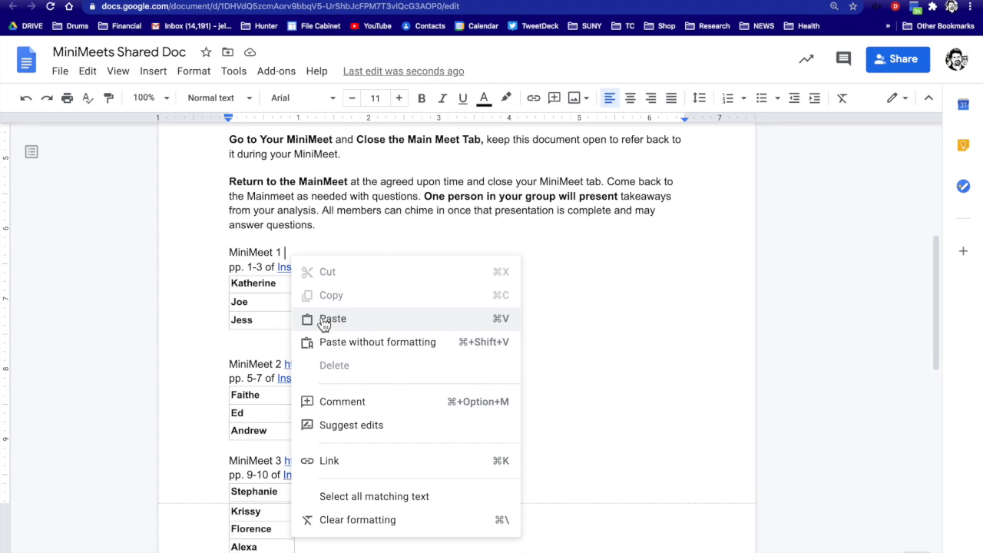
pyautogui.click(323, 319)
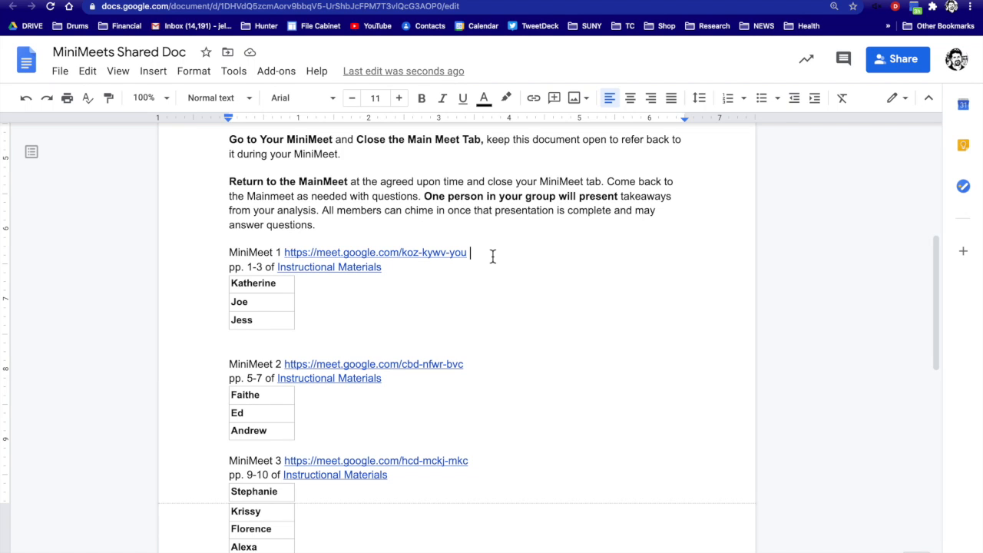
pyautogui.scroll(3, 492, 256)
pyautogui.scroll(5, 492, 256)
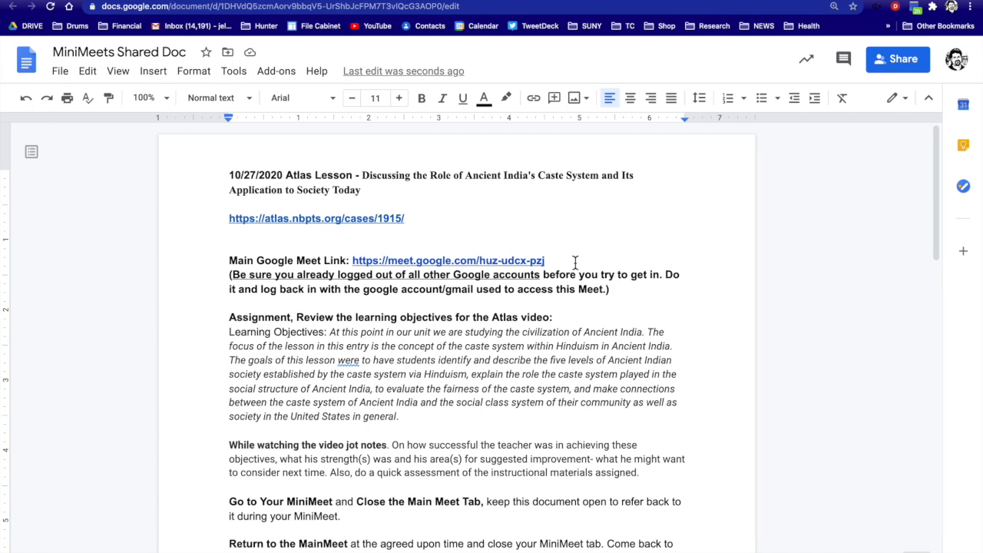
# Open the MiniMeet 1 koz-kywv-you link from the Doc in a new browser window.
pyautogui.scroll(-3, 575, 264)
pyautogui.scroll(-2, 574, 264)
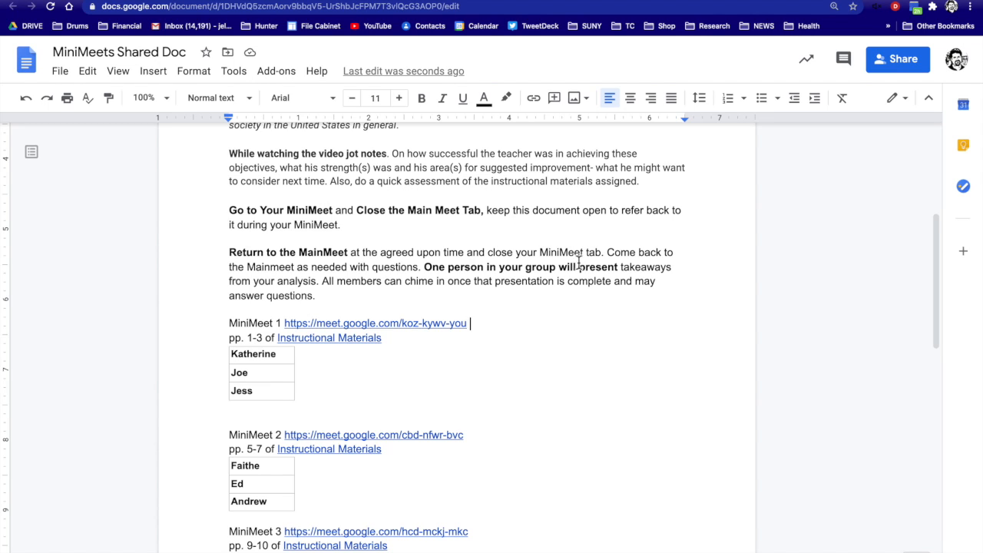
pyautogui.rightClick(400, 327)
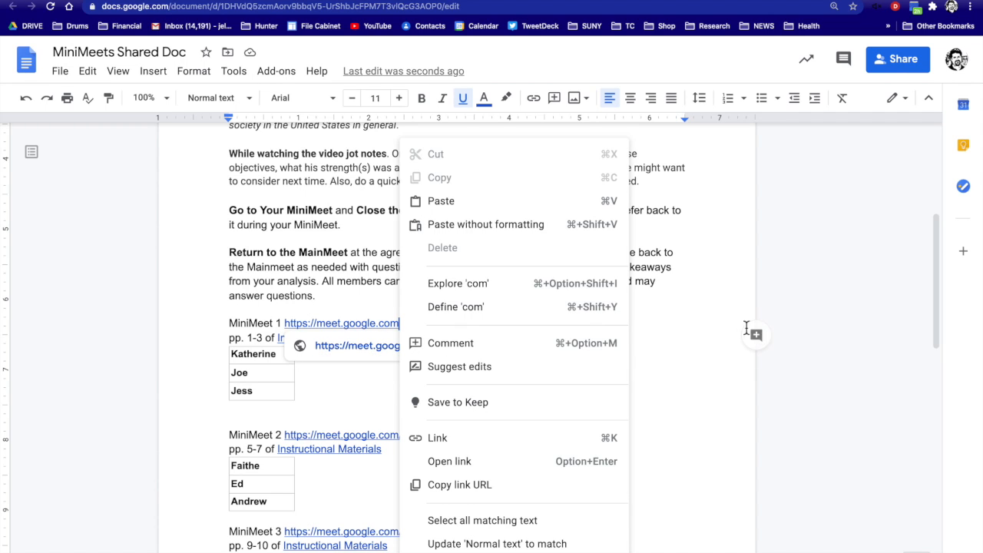
pyautogui.click(792, 317)
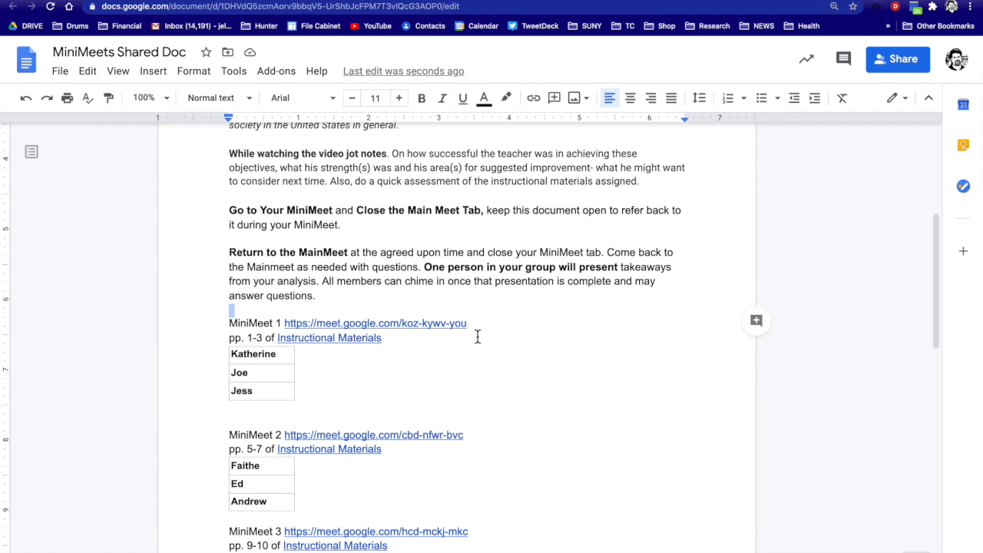
pyautogui.rightClick(435, 325)
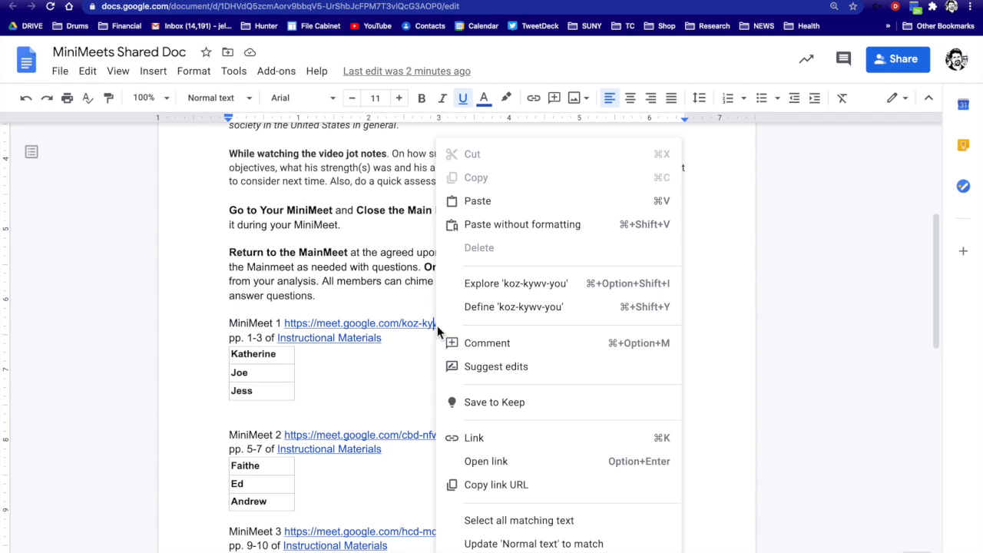
pyautogui.rightClick(333, 329)
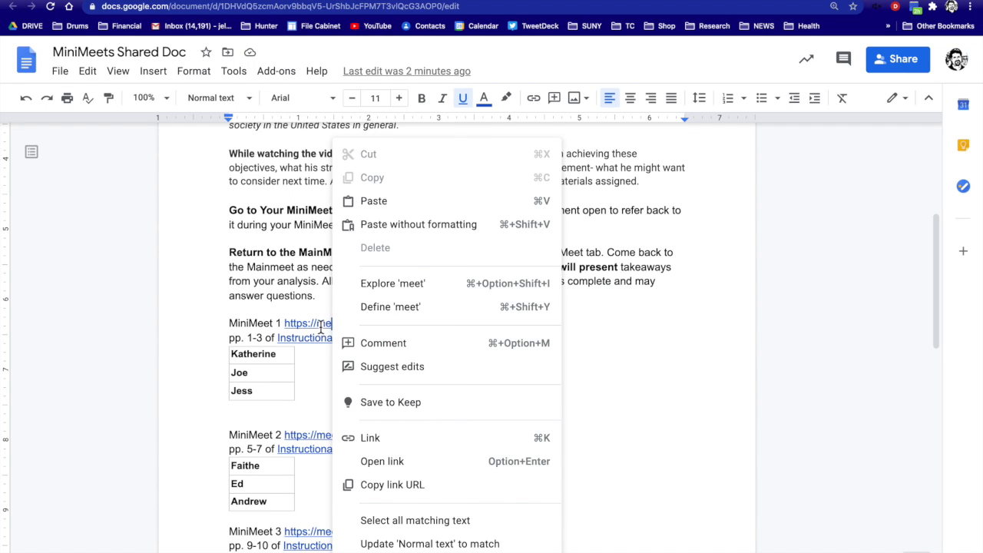
pyautogui.click(319, 326)
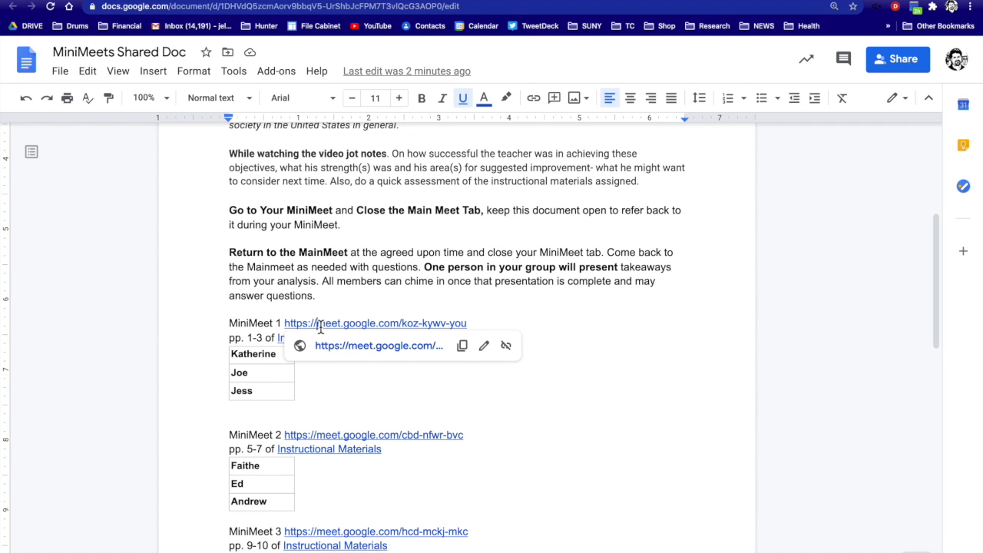
pyautogui.rightClick(378, 349)
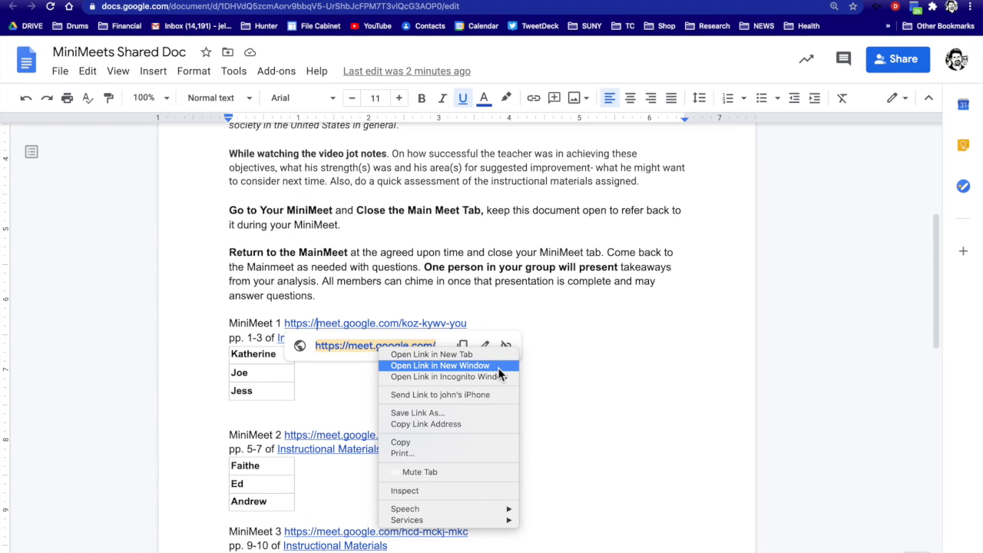
pyautogui.click(439, 365)
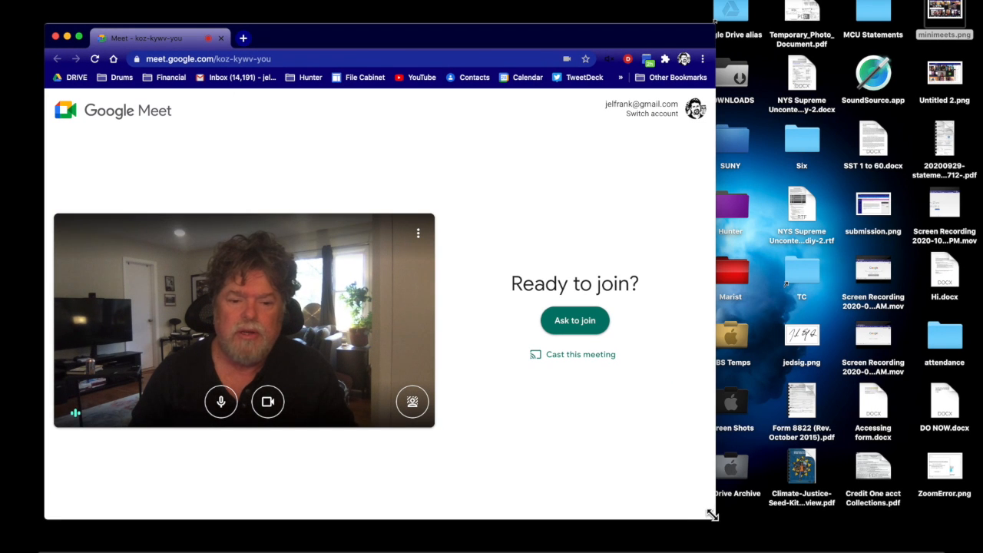
# Resize the koz-kywv-you Meet window smaller and move it to the top-left corner.
pyautogui.moveTo(706, 512); pyautogui.dragTo(515, 311)
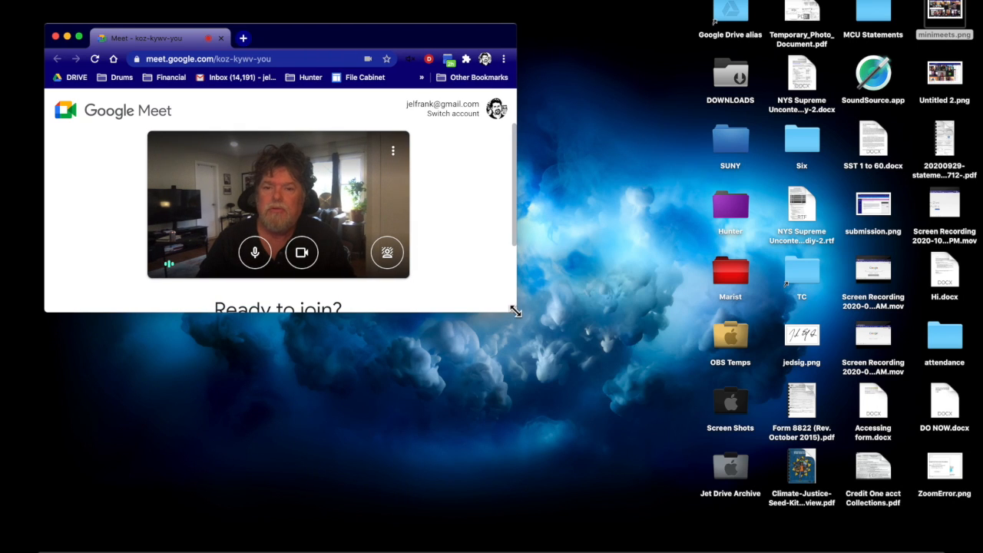
pyautogui.moveTo(434, 37); pyautogui.dragTo(420, 14)
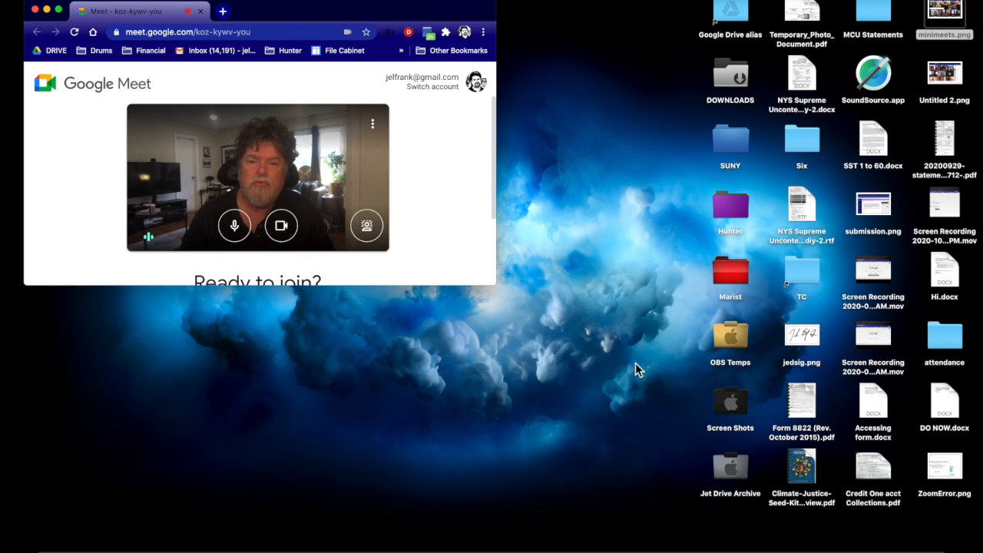
pyautogui.moveTo(423, 17); pyautogui.dragTo(403, 19)
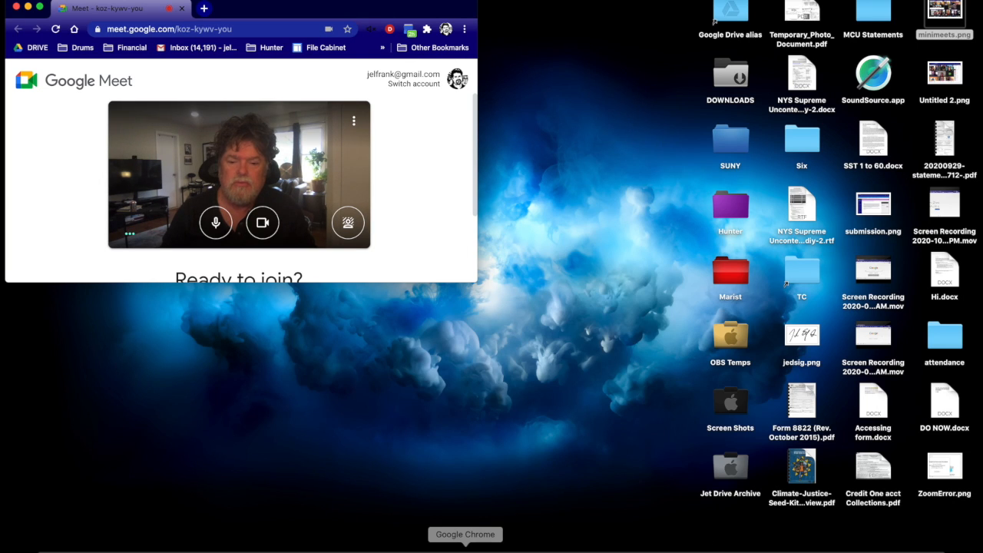
# Copy the MiniMeet 2 and MiniMeet 3 link addresses from the MiniMeets Shared Doc.
pyautogui.click(466, 550)
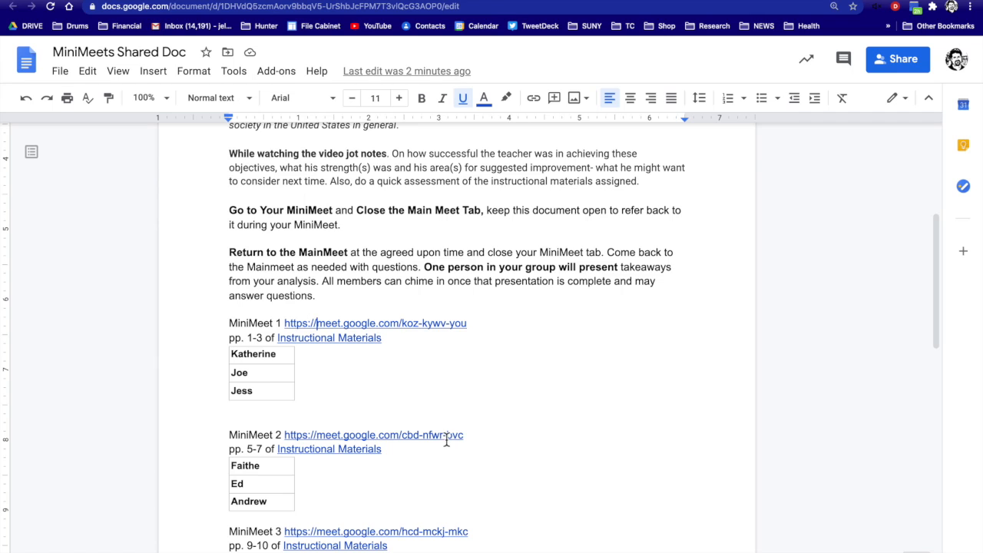
pyautogui.rightClick(450, 444)
pyautogui.click(494, 482)
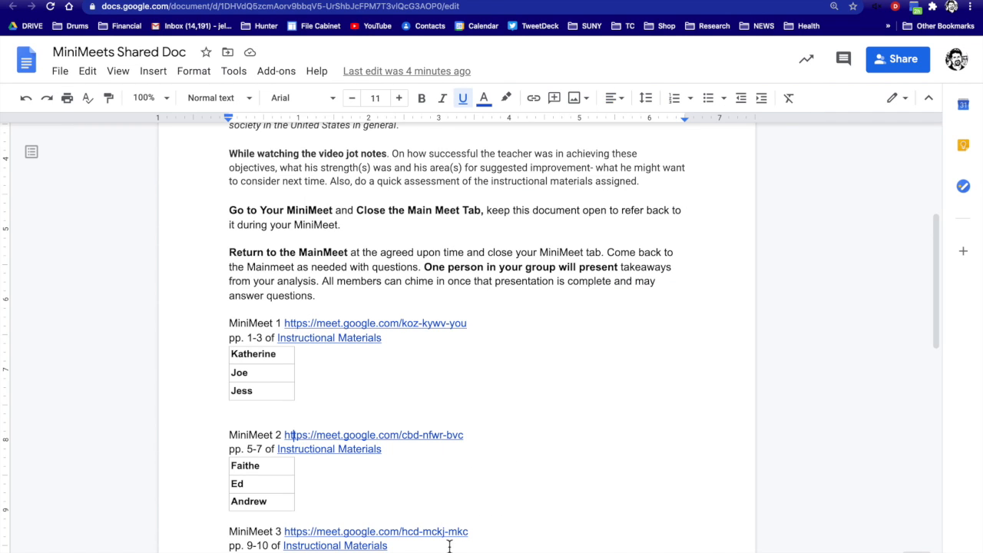
pyautogui.rightClick(415, 531)
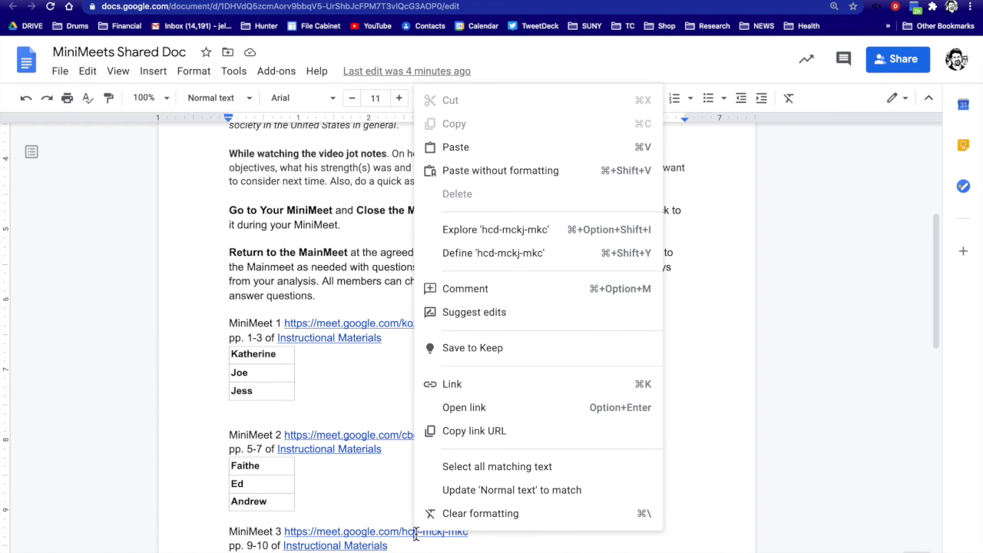
pyautogui.click(456, 433)
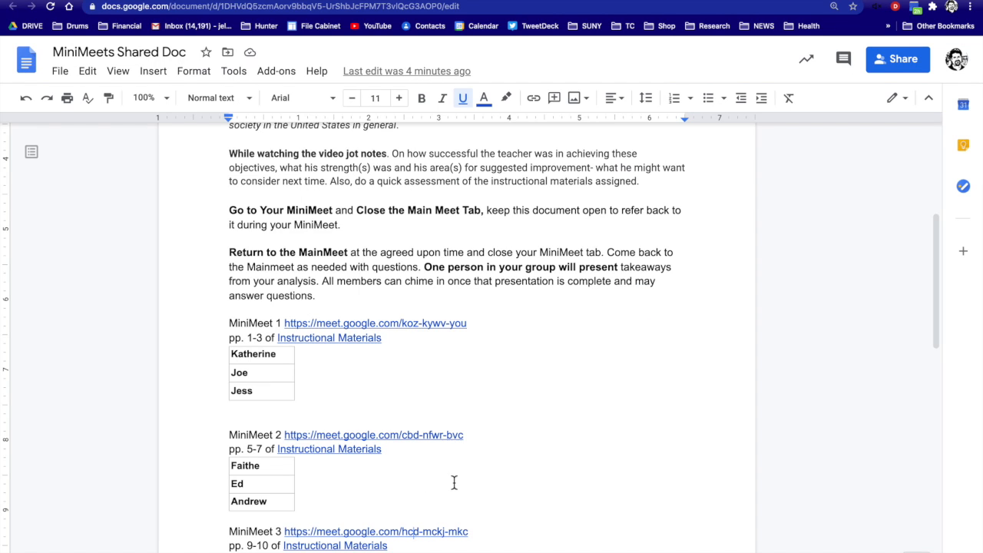
pyautogui.moveTo(492, 1)
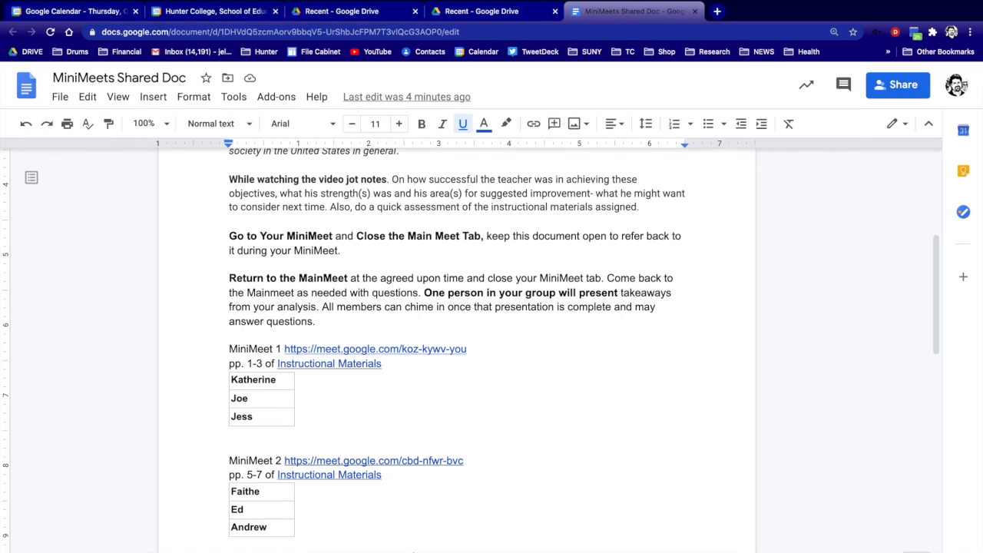
pyautogui.click(78, 1)
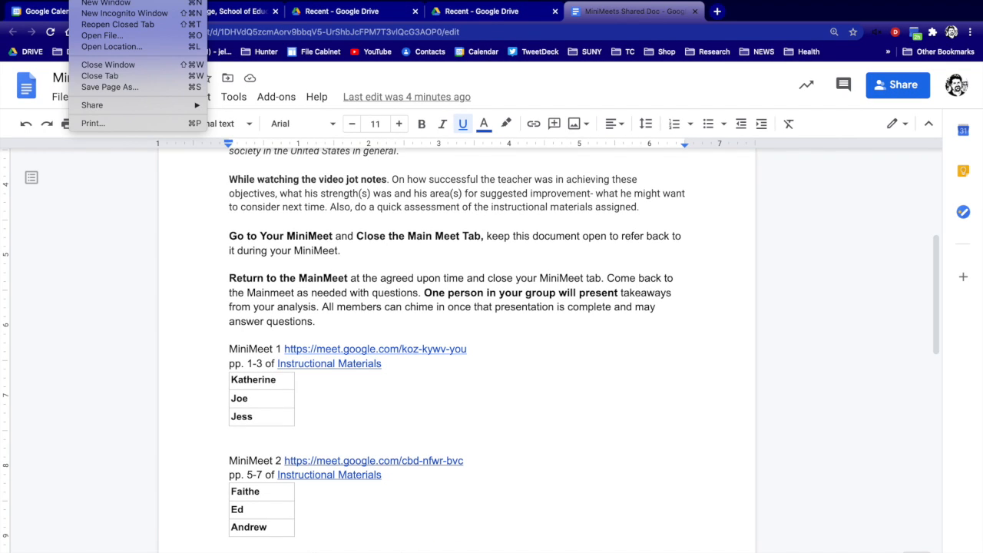
pyautogui.click(86, 4)
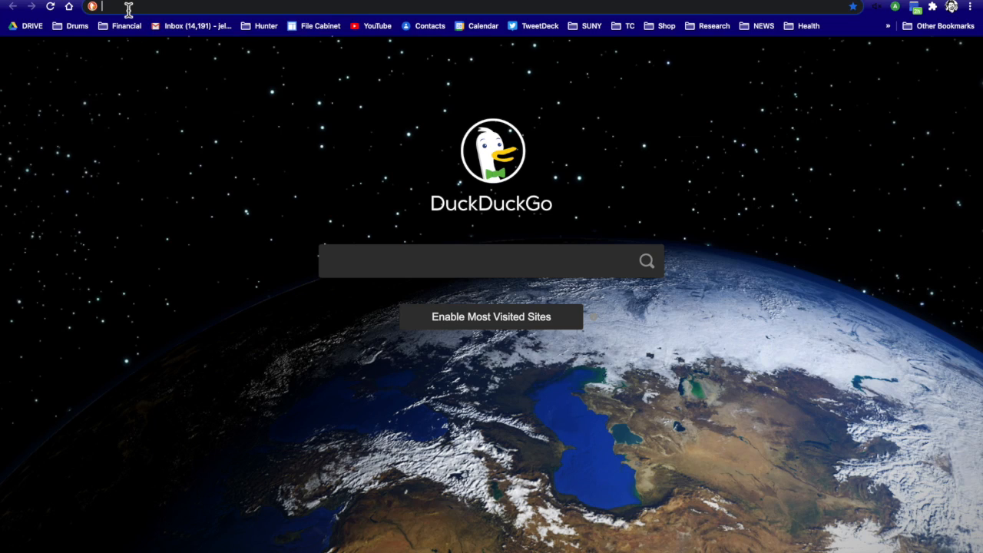
pyautogui.rightClick(128, 8)
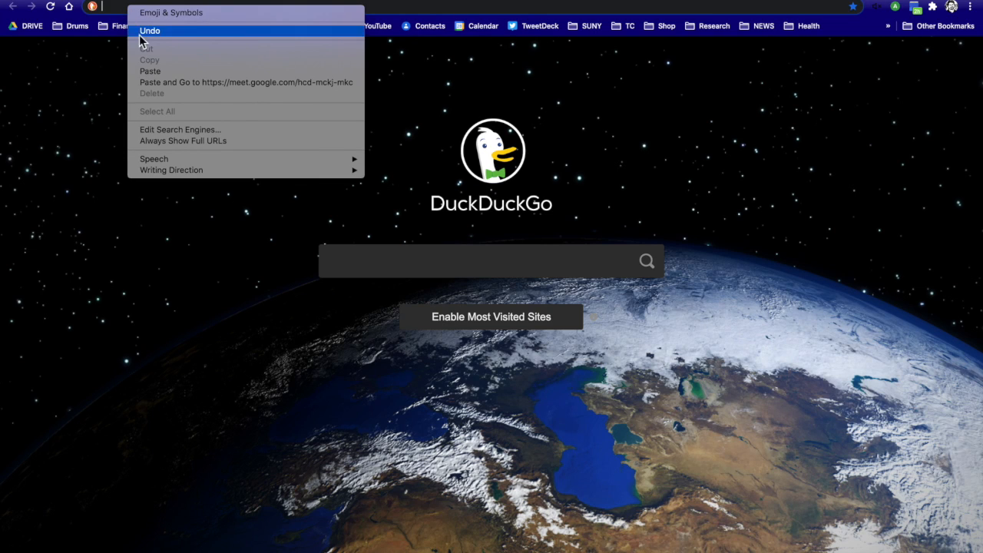
pyautogui.click(146, 70)
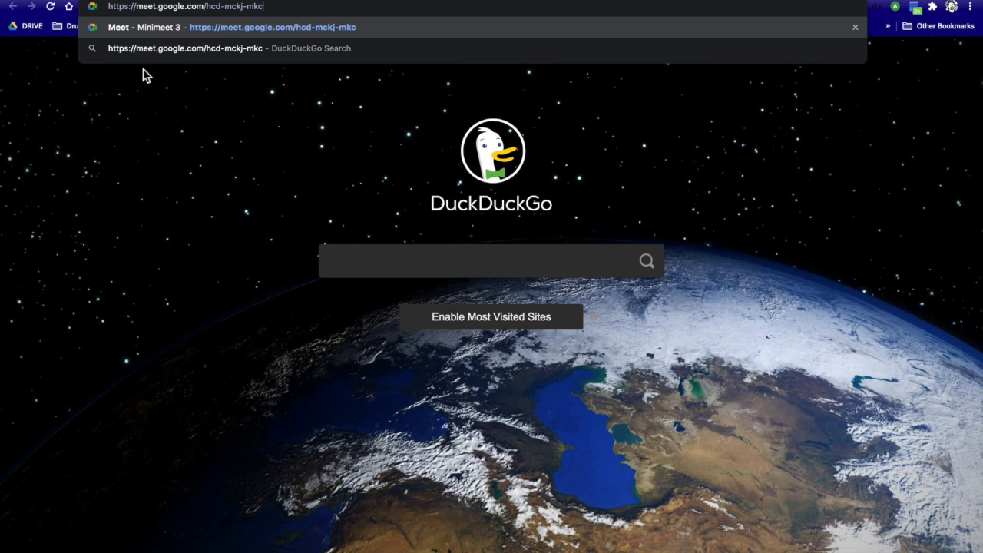
pyautogui.press('Return')
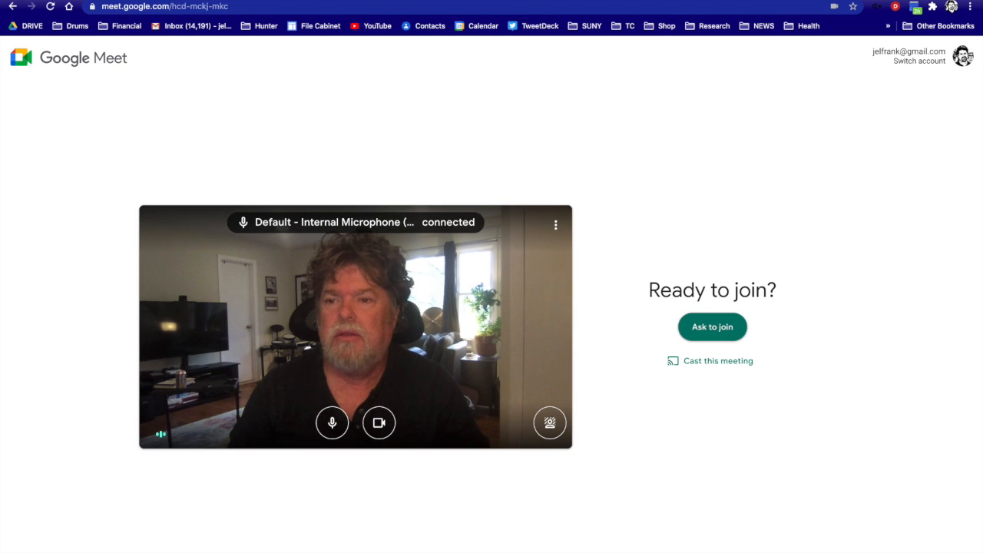
pyautogui.moveTo(37, 1)
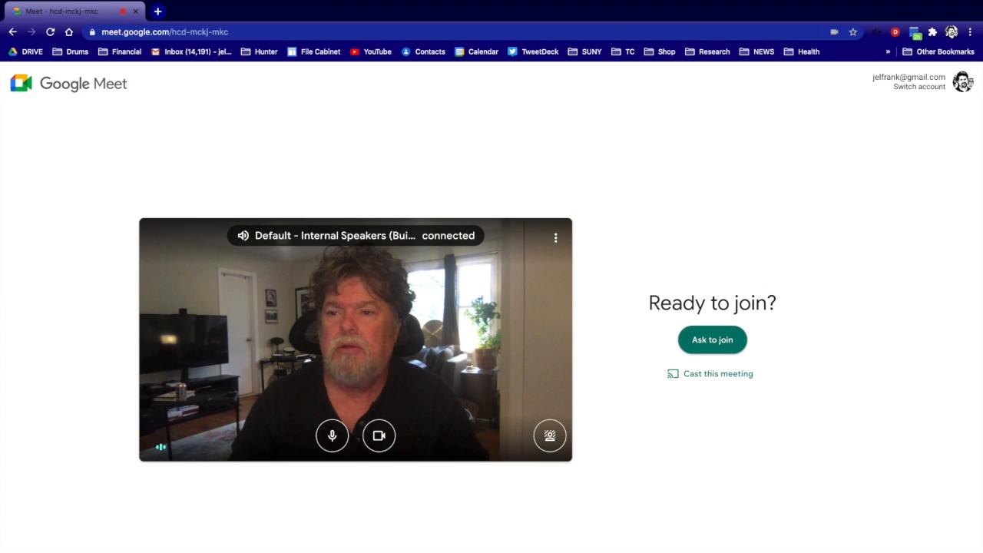
pyautogui.click(37, 1)
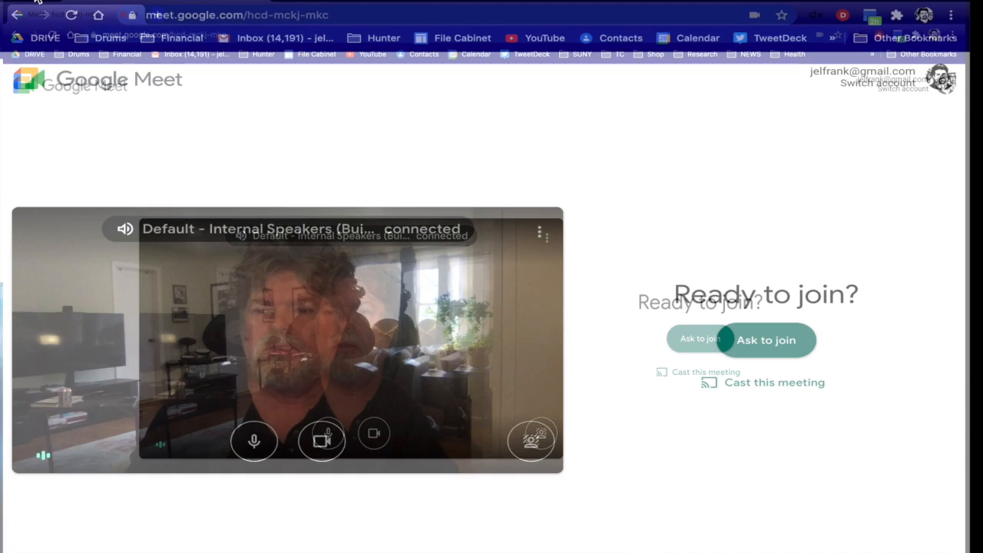
# Shrink the hcd-mckj-mkc window and place it below the MiniMeet 1 and 2 windows.
pyautogui.moveTo(50, 27); pyautogui.dragTo(195, 280)
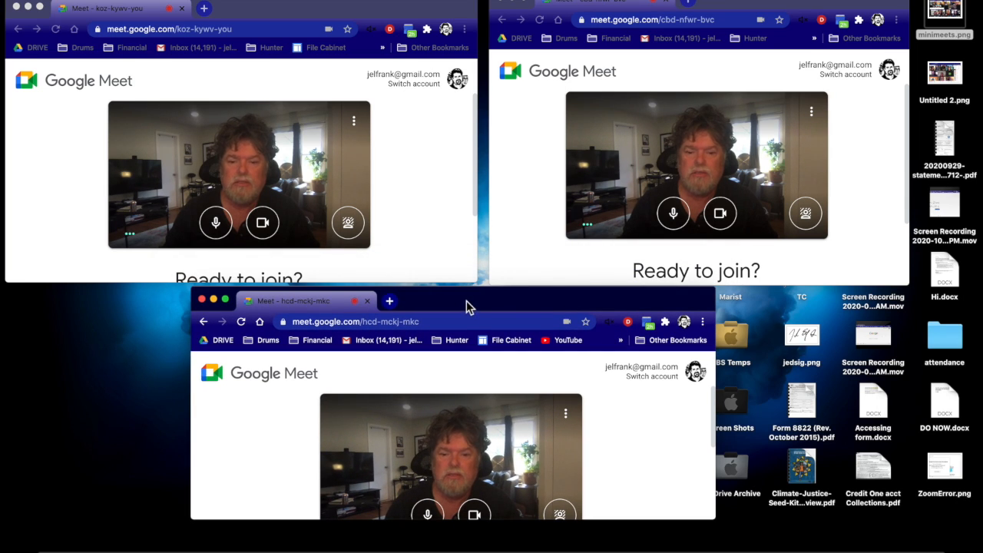
pyautogui.moveTo(467, 300); pyautogui.dragTo(464, 299)
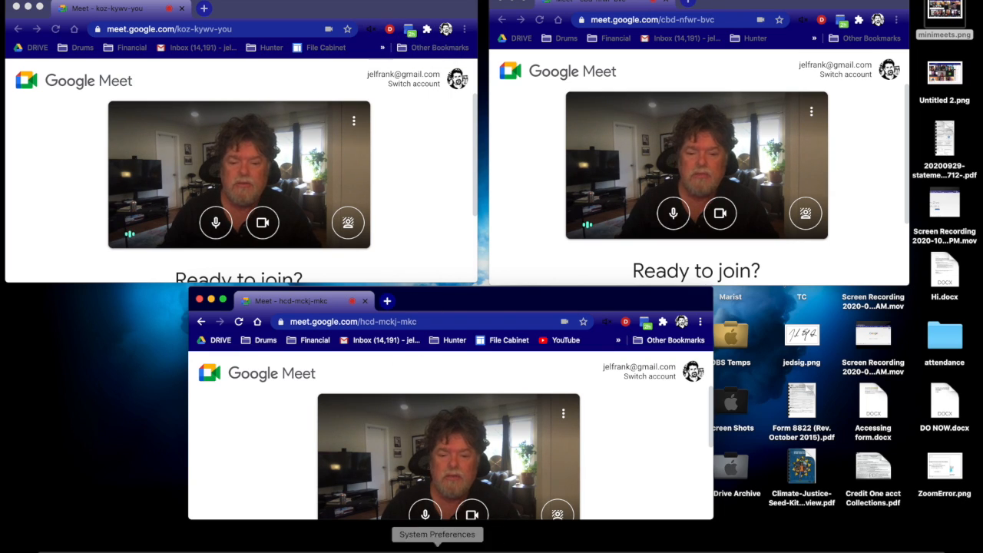
# Search the web for 'mute tab extension' from the Docs window's address bar.
pyautogui.click(465, 550)
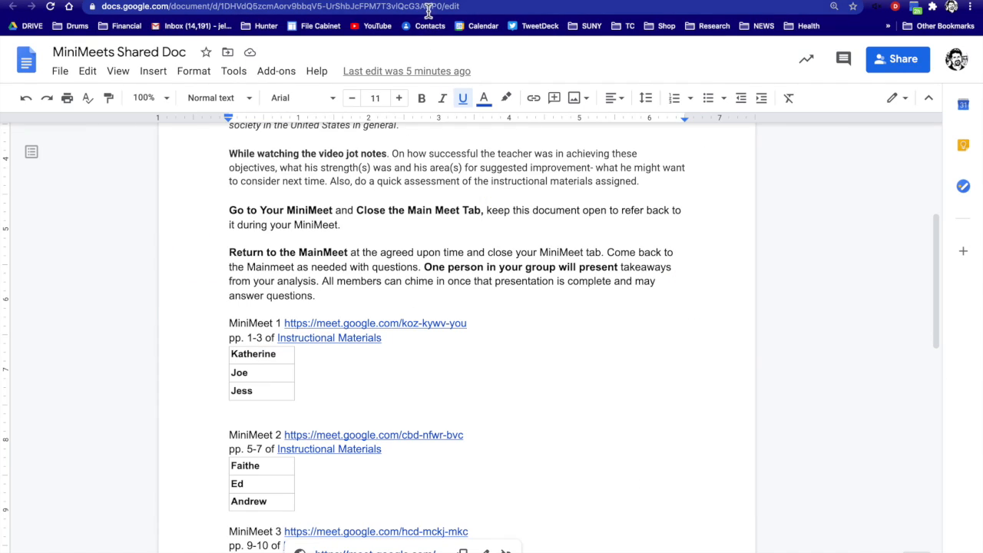
pyautogui.click(428, 6)
pyautogui.write('mute')
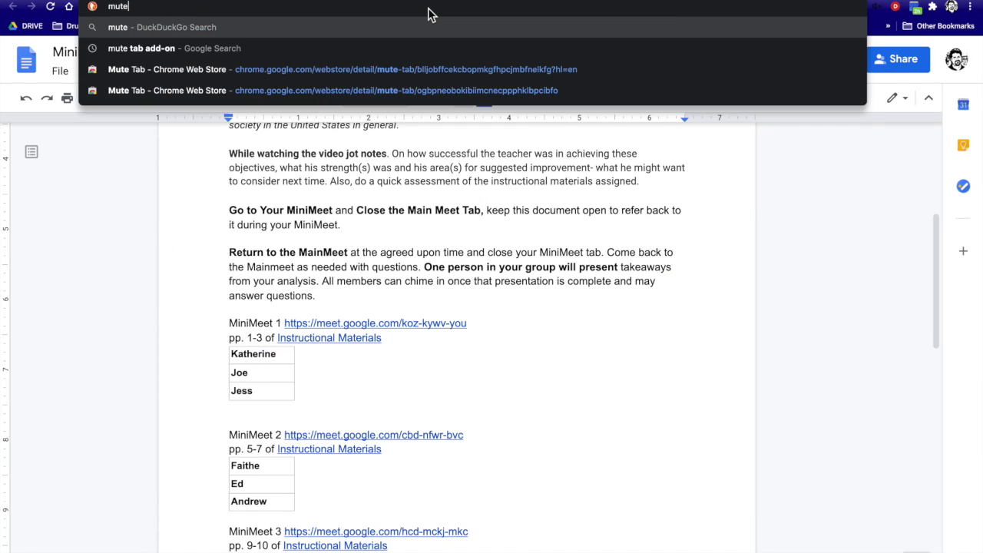
pyautogui.write(' tab e')
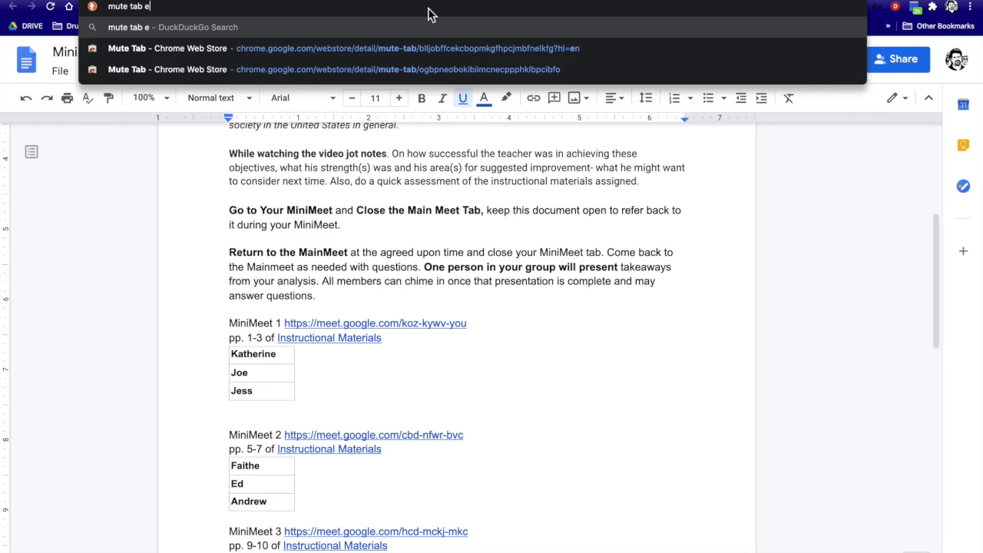
pyautogui.write('xtension')
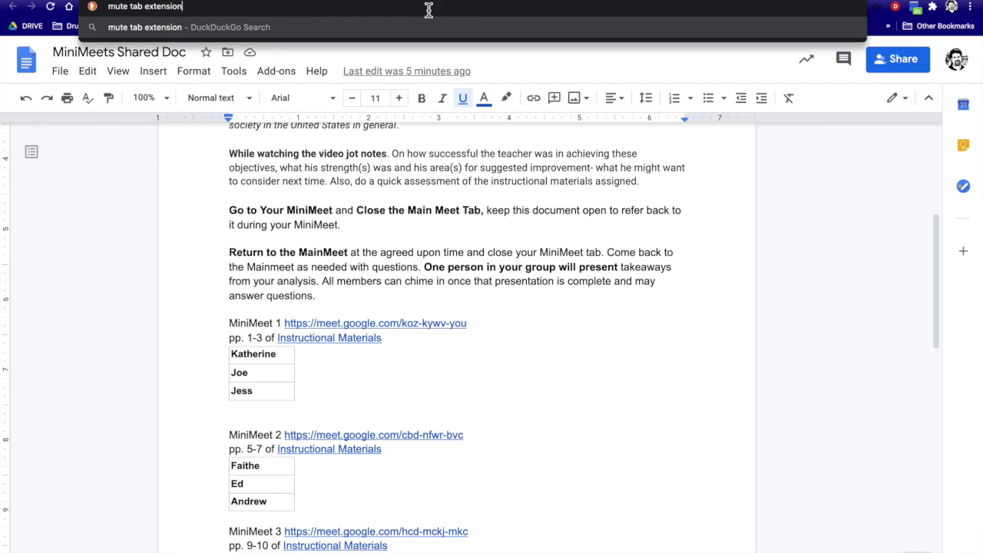
pyautogui.press('Return')
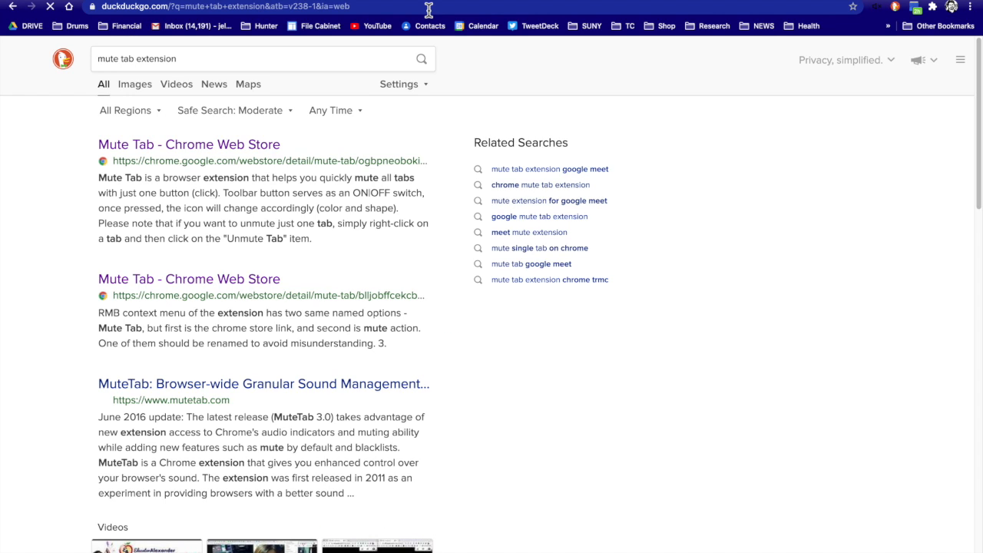
# Open the Mute Tab Chrome Web Store page, try its toolbar icon, then switch to Google Drive.
pyautogui.click(240, 154)
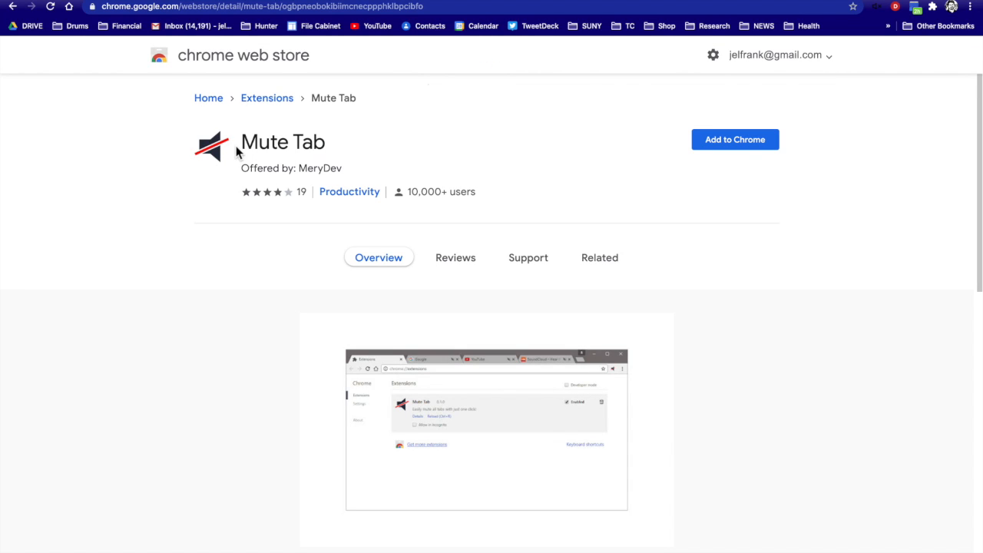
pyautogui.click(879, 13)
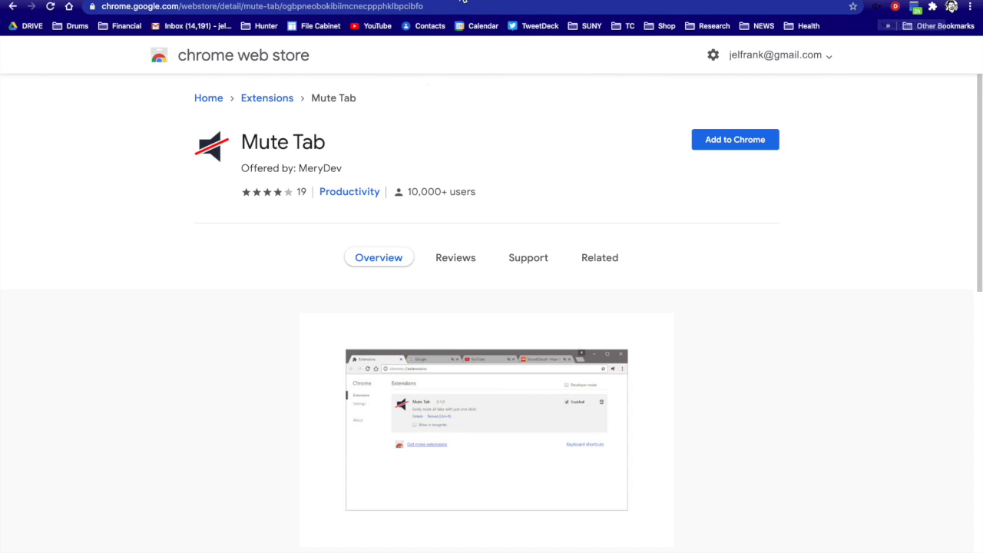
pyautogui.click(467, 0)
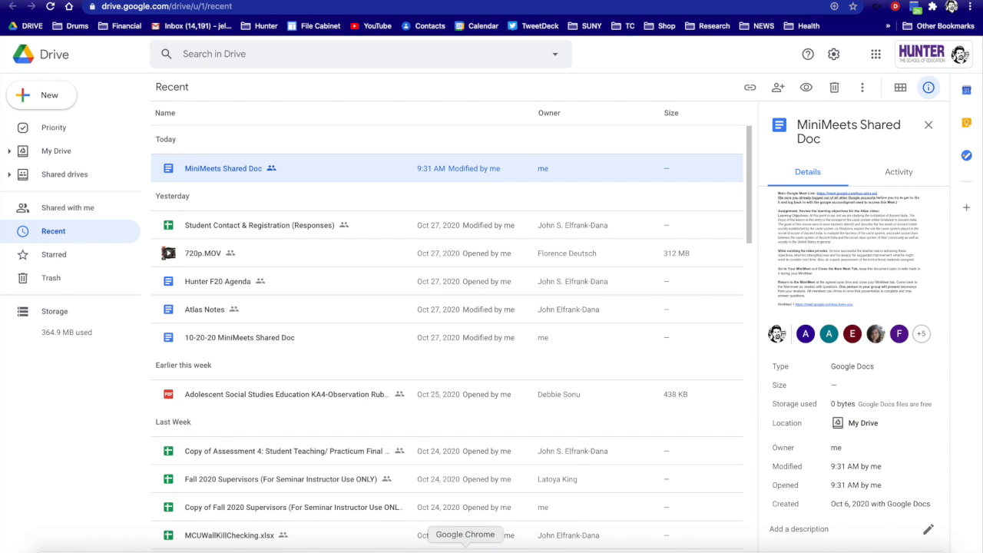
# Bring the Meet windows forward and mute the MiniMeet 1, 2 and 3 tabs with Mute Tab.
pyautogui.rightClick(465, 550)
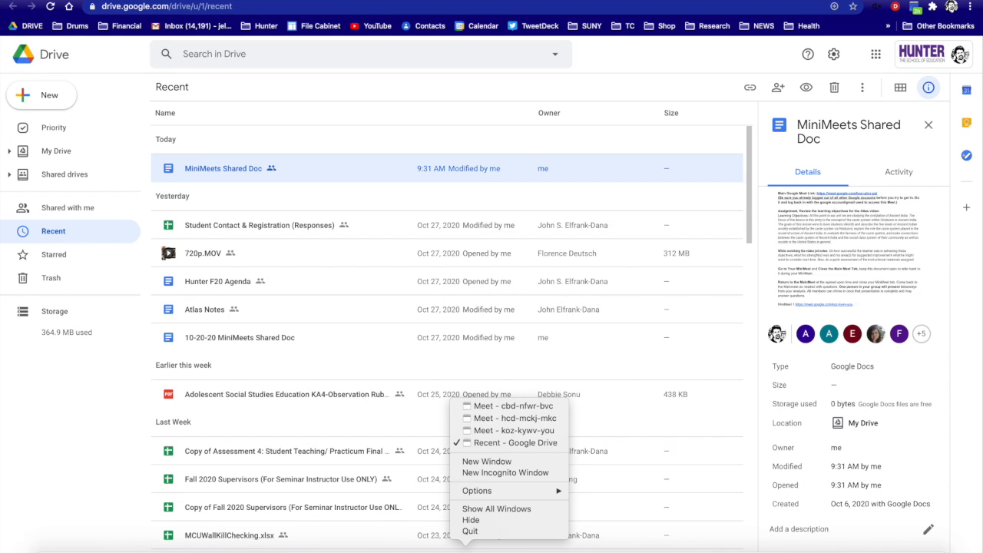
pyautogui.click(486, 430)
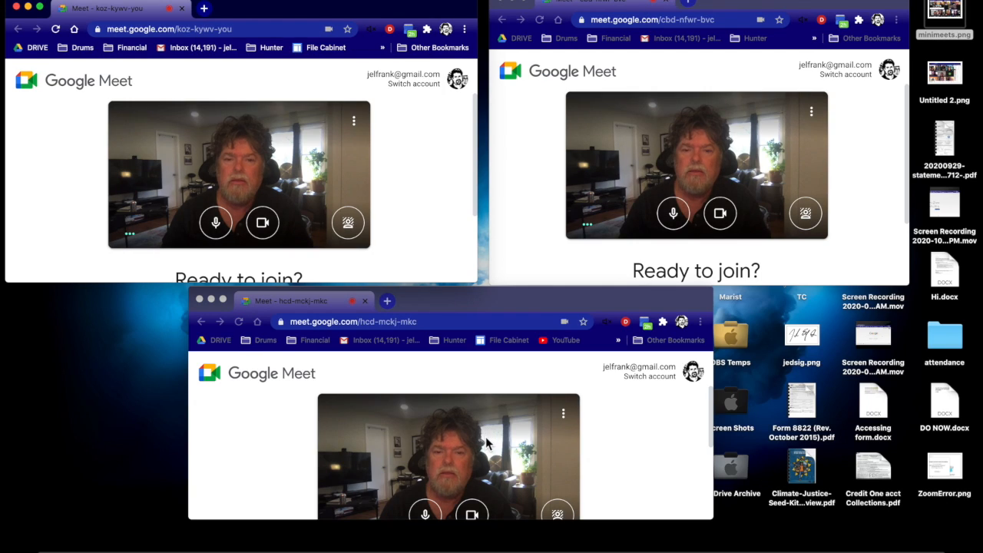
pyautogui.click(372, 35)
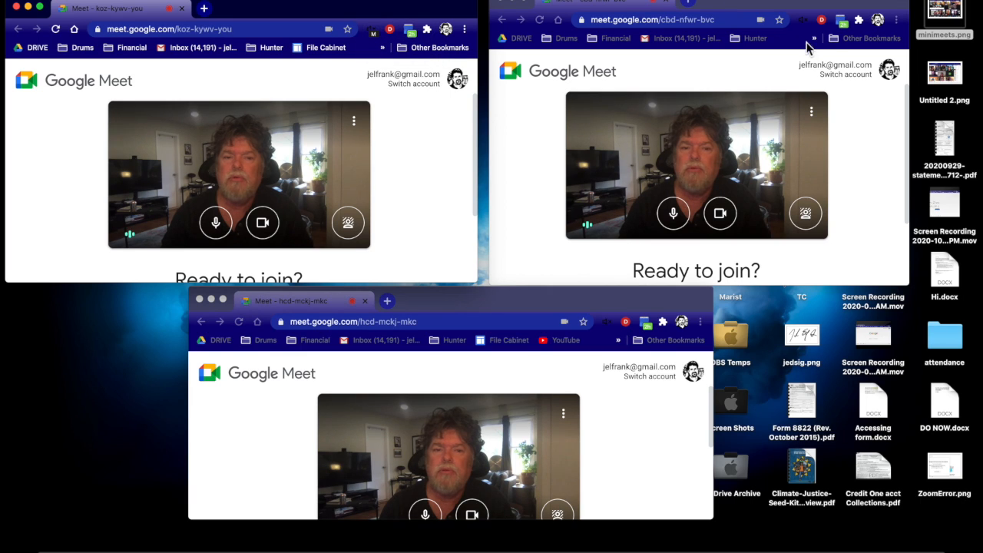
pyautogui.click(803, 20)
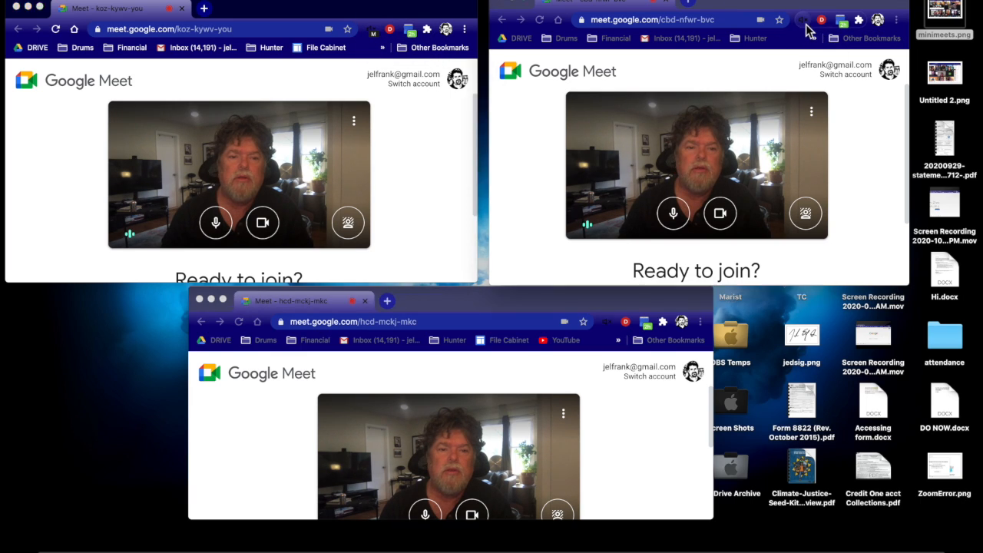
pyautogui.click(606, 349)
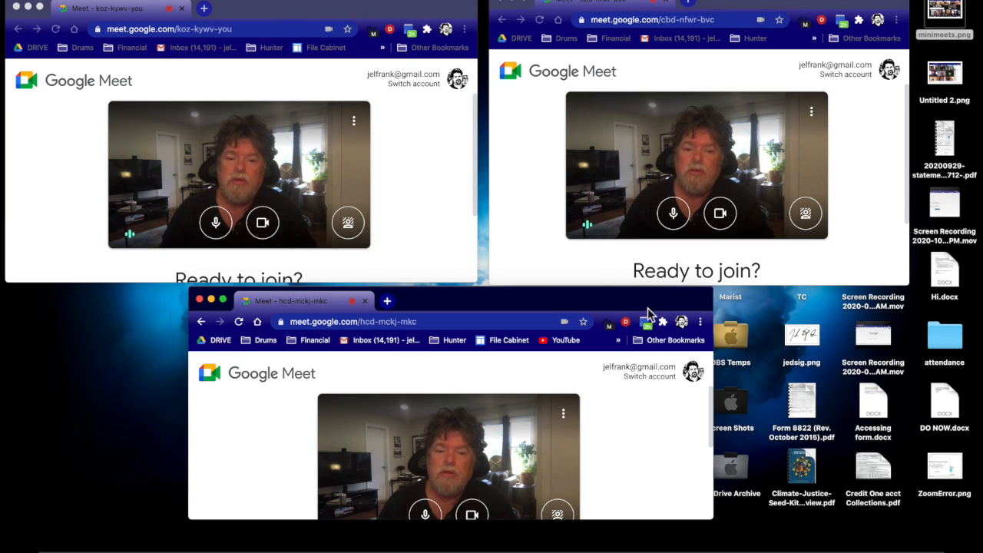
pyautogui.click(376, 42)
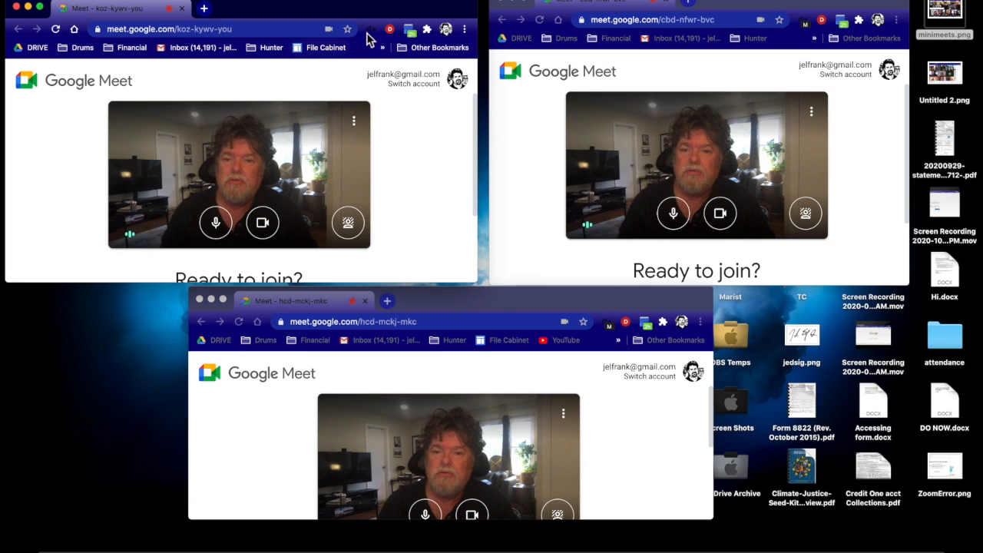
pyautogui.click(805, 24)
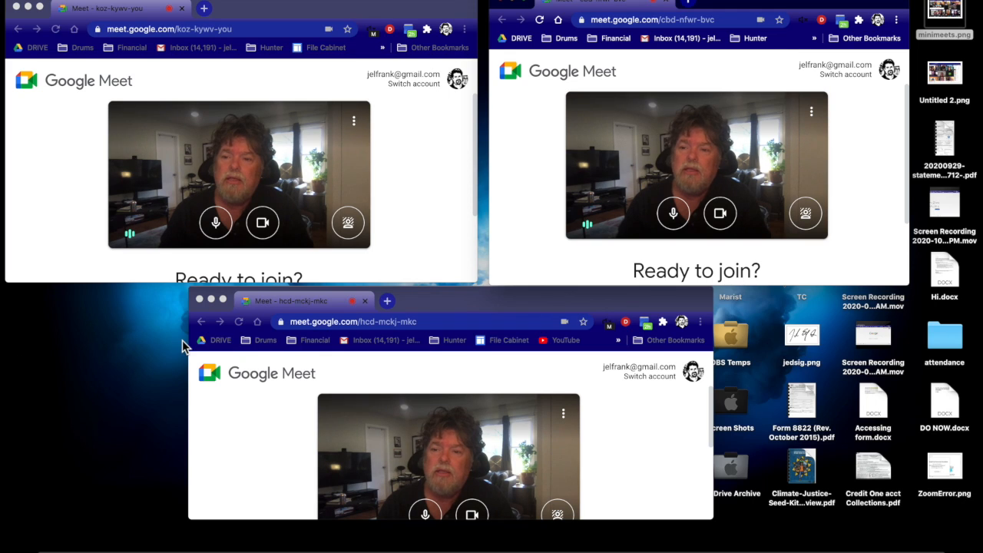
pyautogui.rightClick(105, 9)
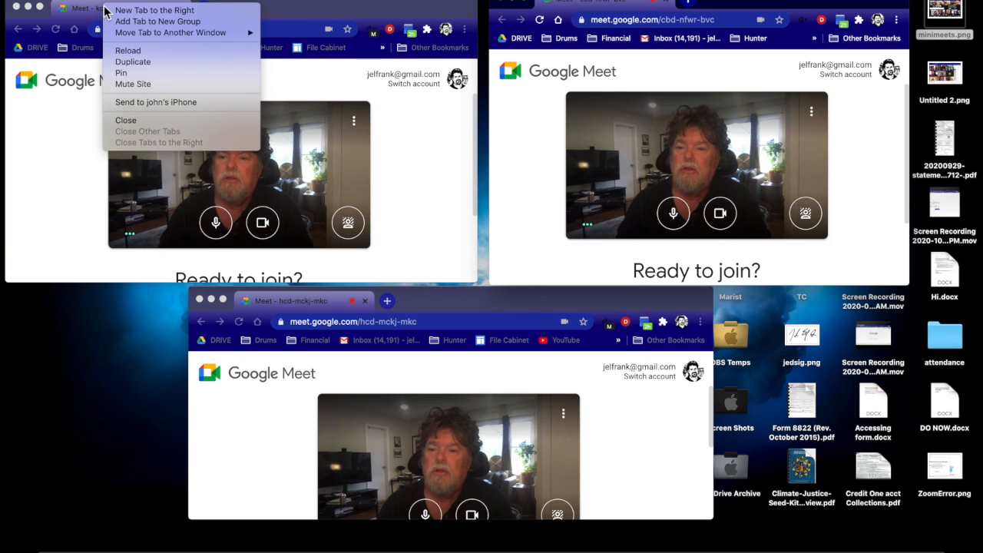
pyautogui.rightClick(98, 13)
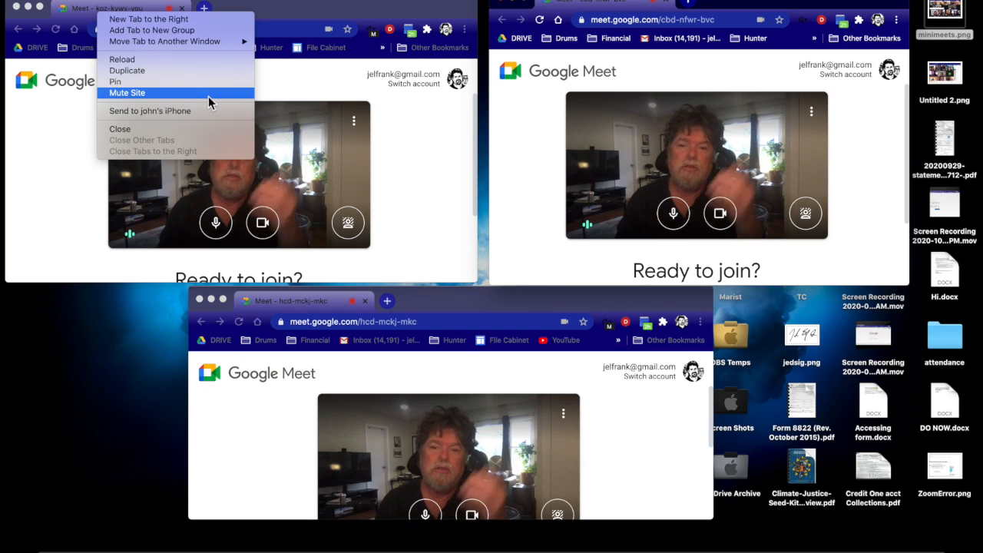
pyautogui.click(305, 10)
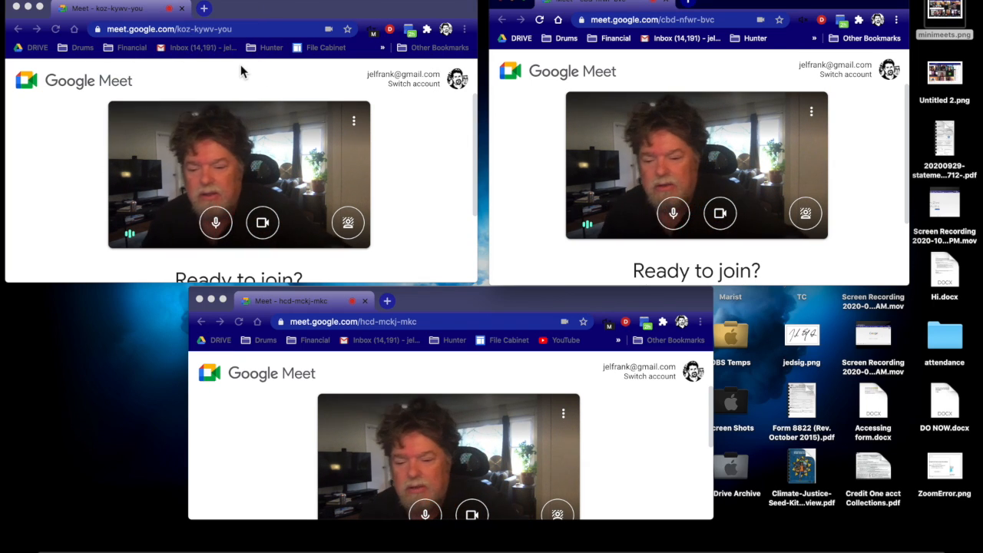